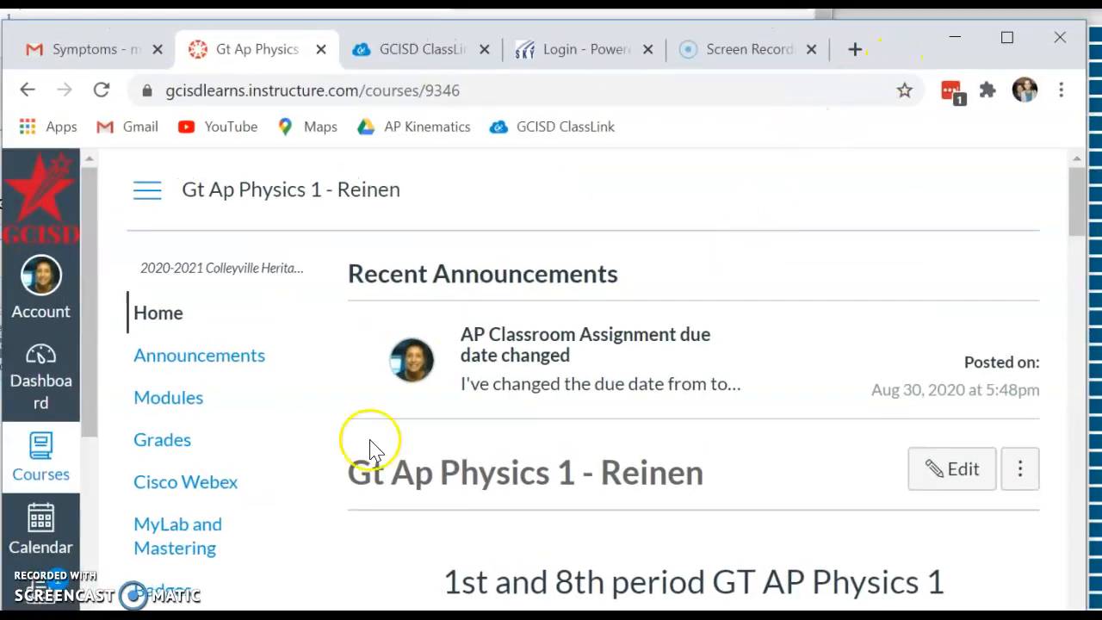
Open the Gt Ap Physics 1 course from the published courses and go to its Assignments page.
click(43, 447)
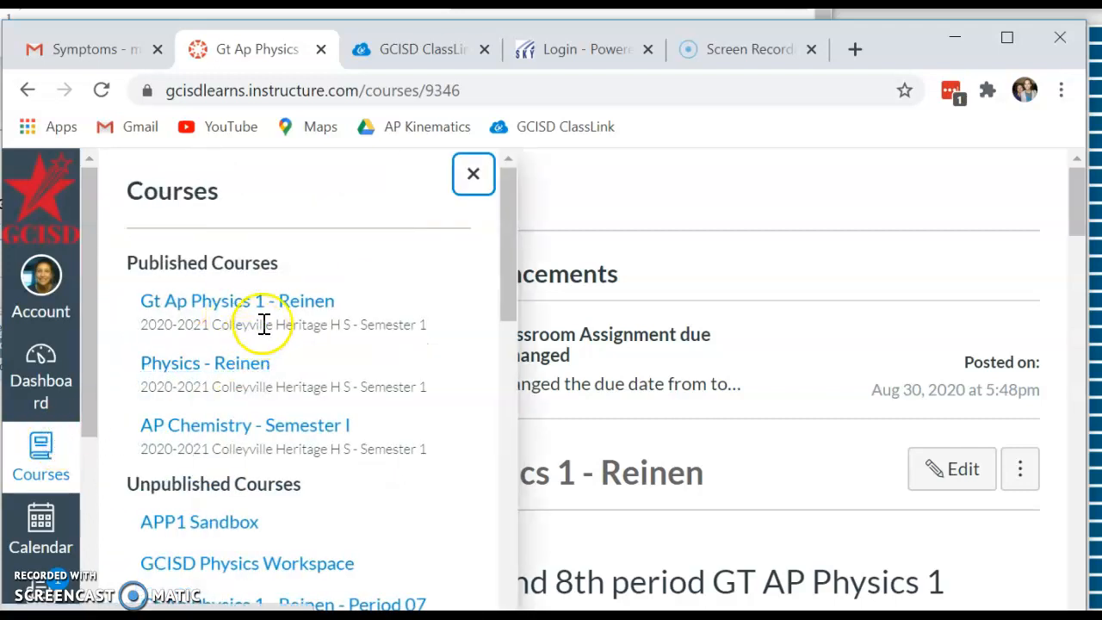
click(268, 305)
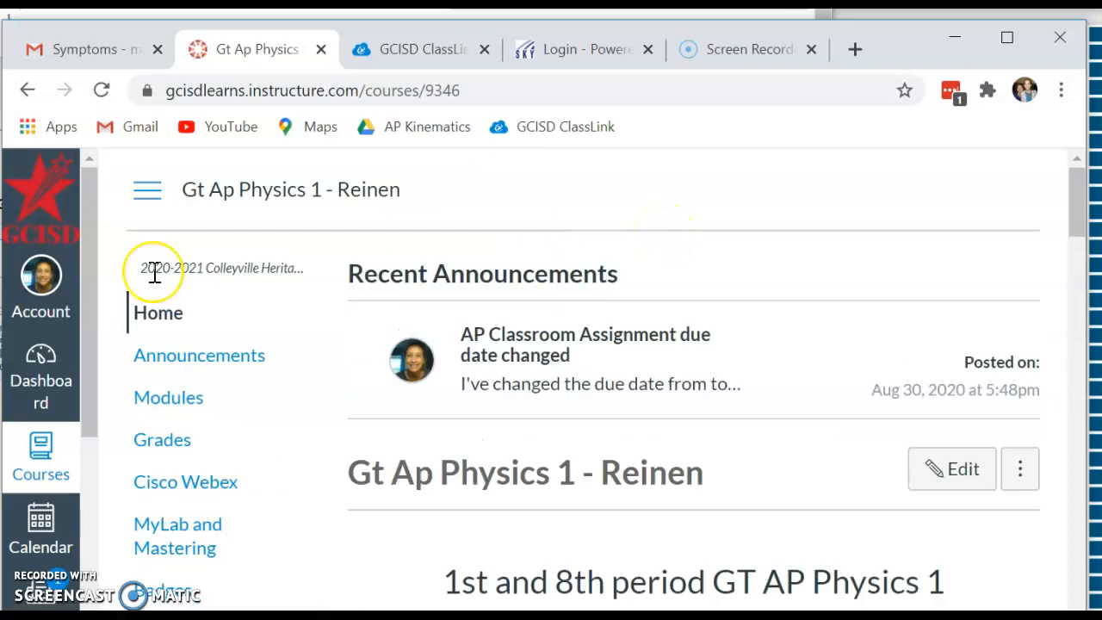
scroll(153, 272, down, 2)
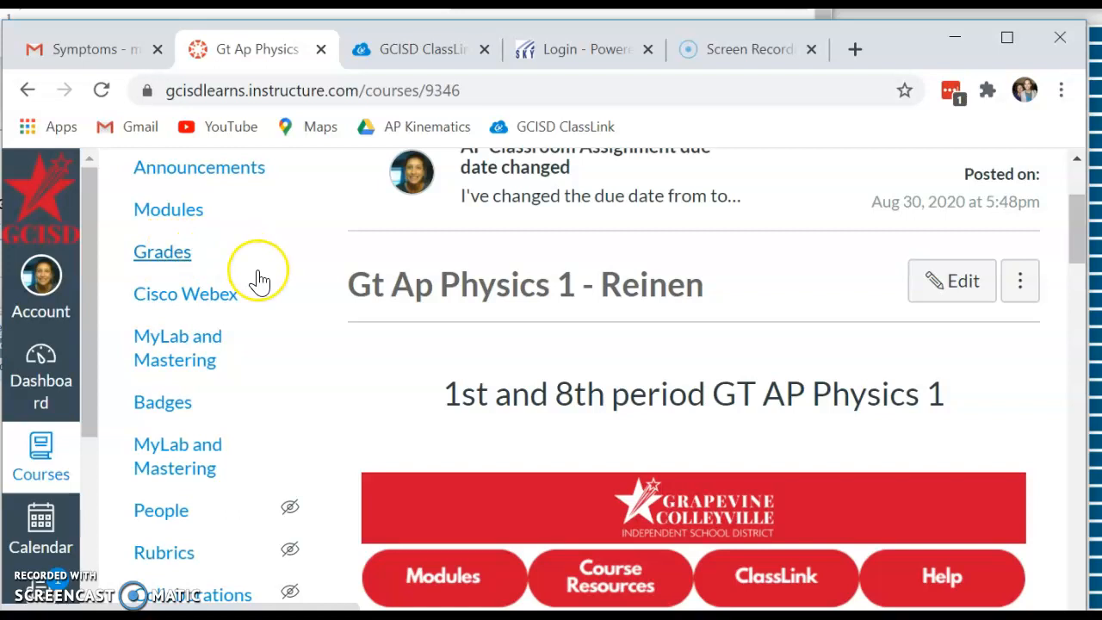
scroll(256, 278, down, 4)
click(175, 389)
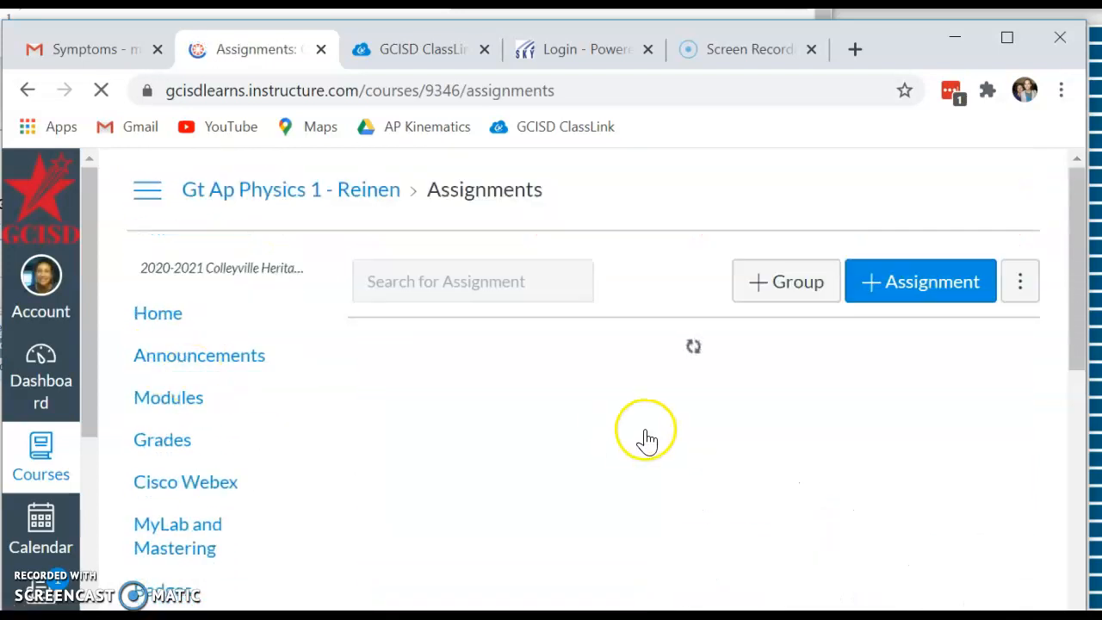
Look through the assignment groups and the assignments listed in each of them.
scroll(817, 345, down, 1)
scroll(818, 344, down, 4)
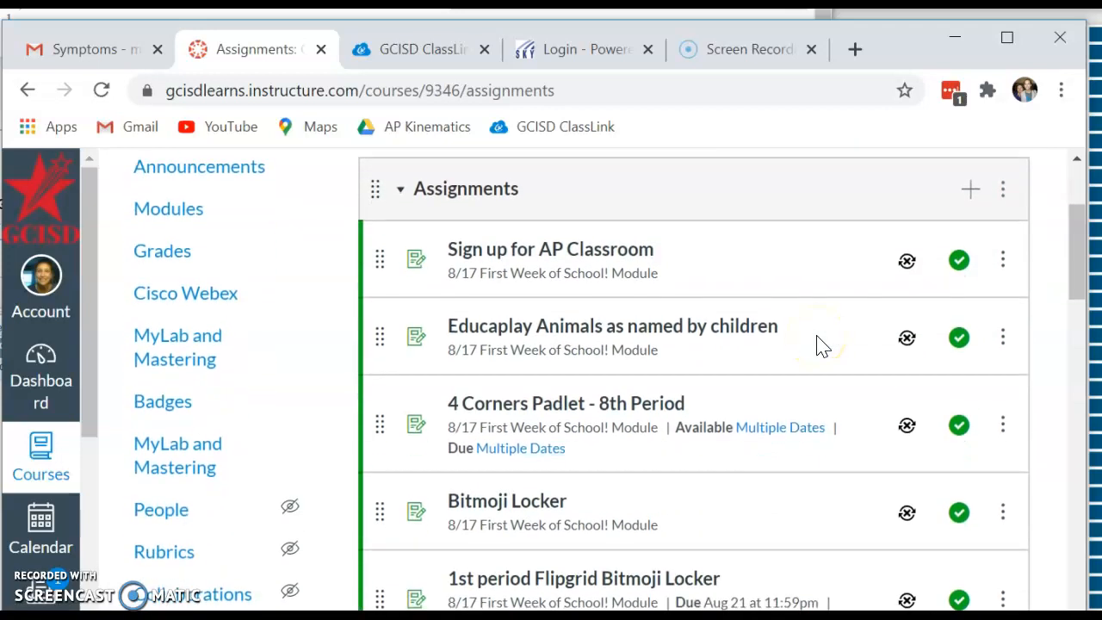
scroll(818, 345, down, 3)
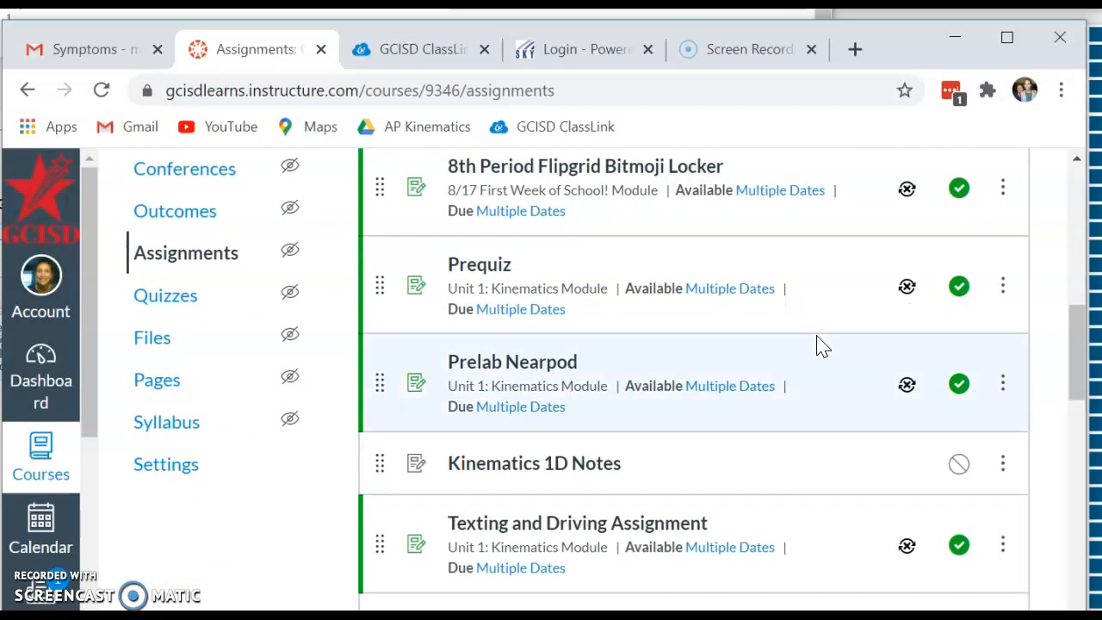
scroll(818, 345, down, 4)
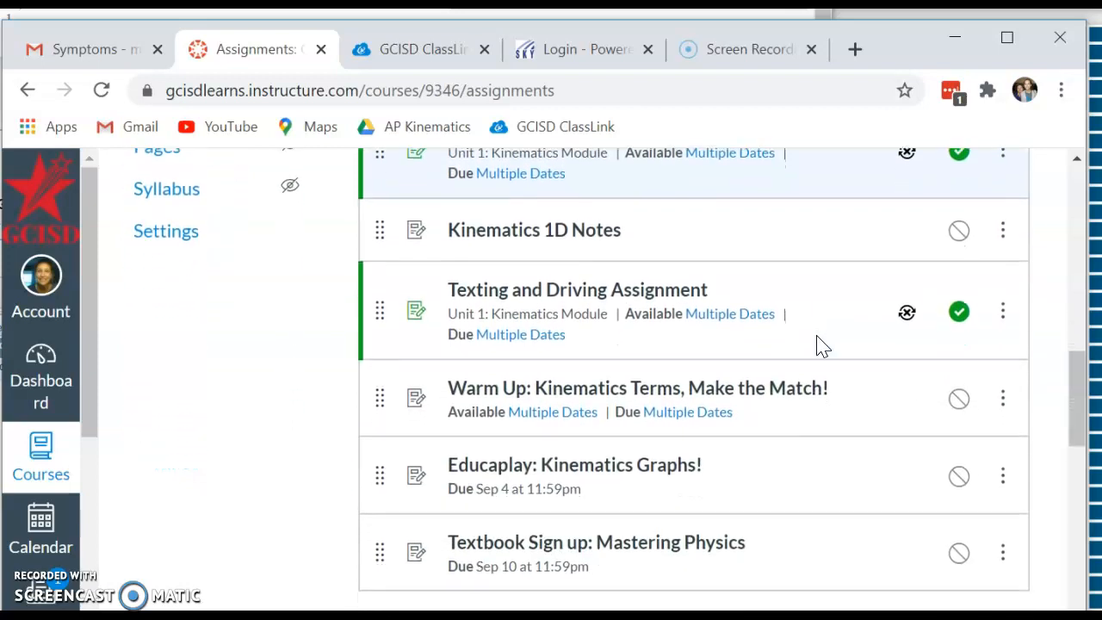
scroll(820, 344, down, 7)
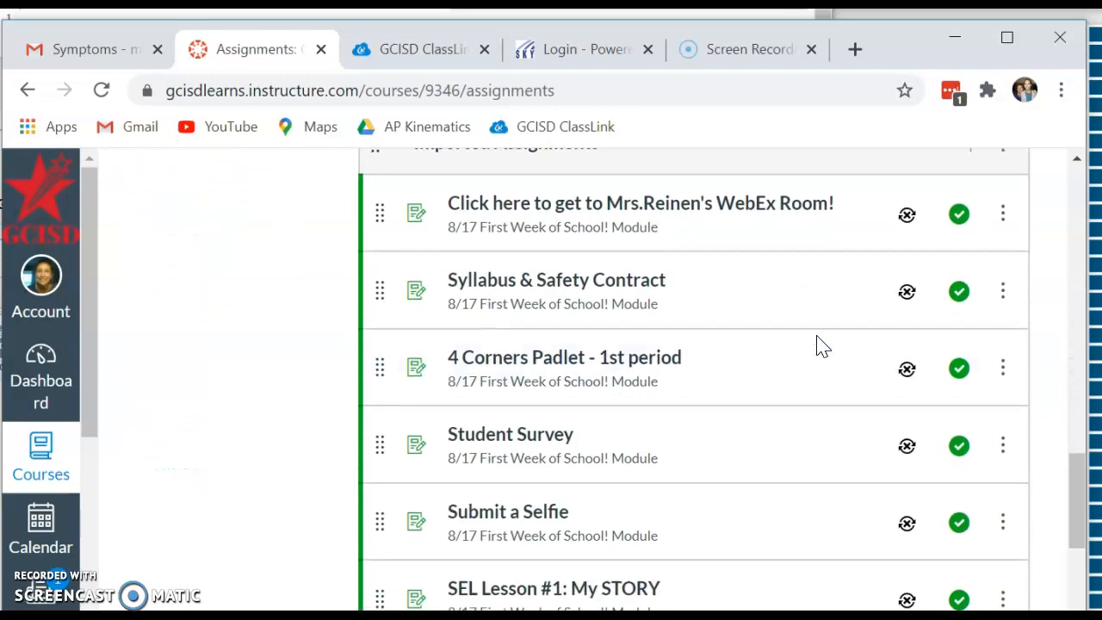
scroll(820, 344, down, 2)
scroll(820, 345, up, 12)
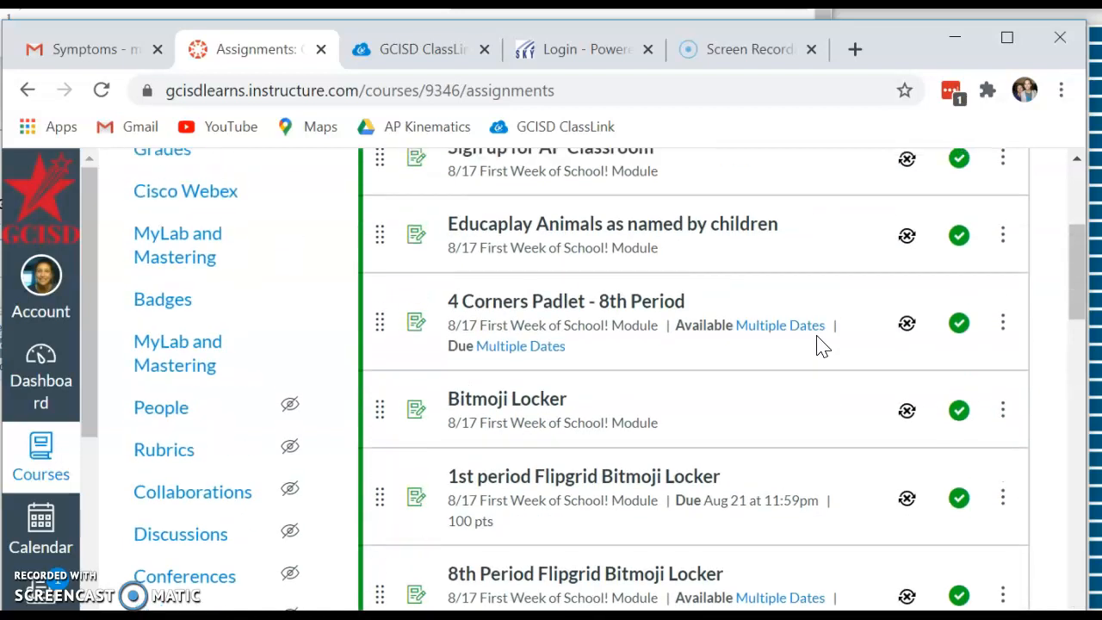
Rename the Assignments group to Ungraded and collapse it.
click(999, 337)
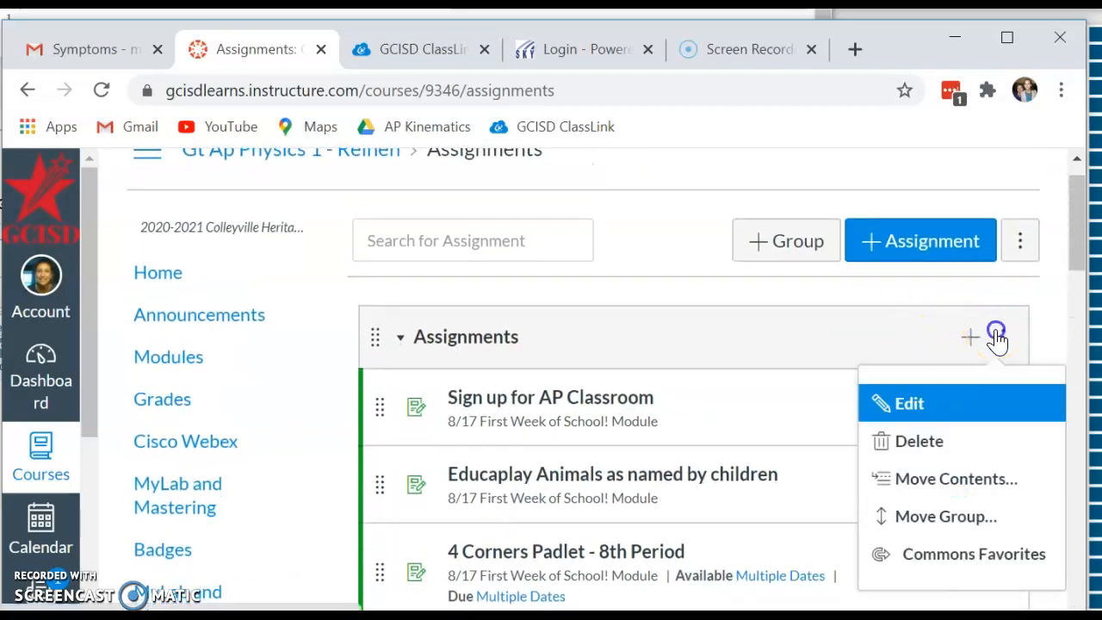
click(923, 403)
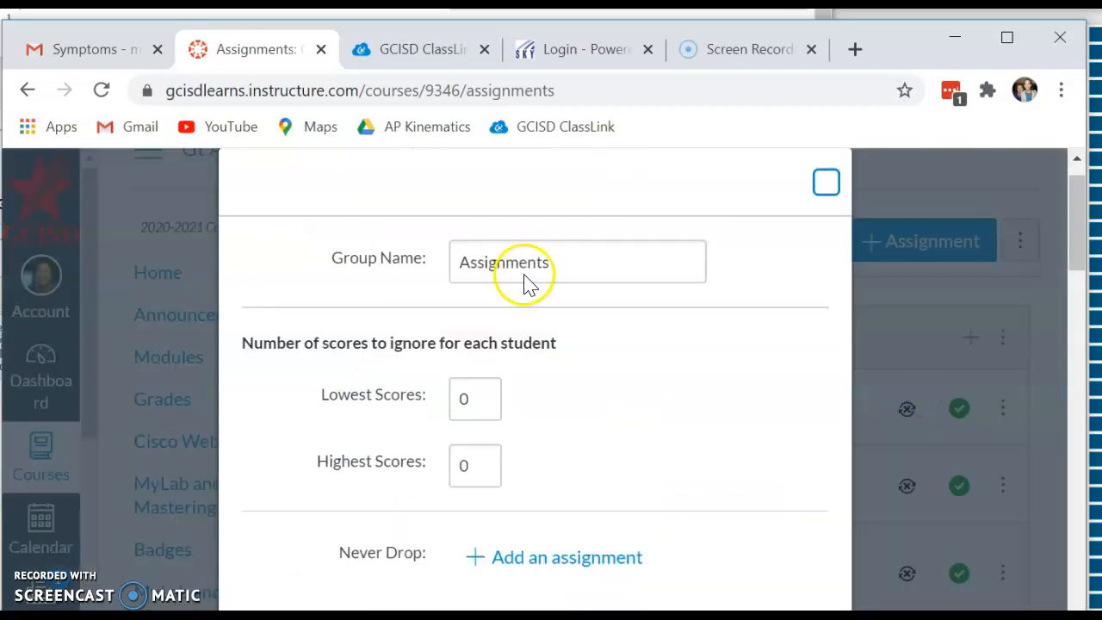
double_click(596, 271)
text(Un)
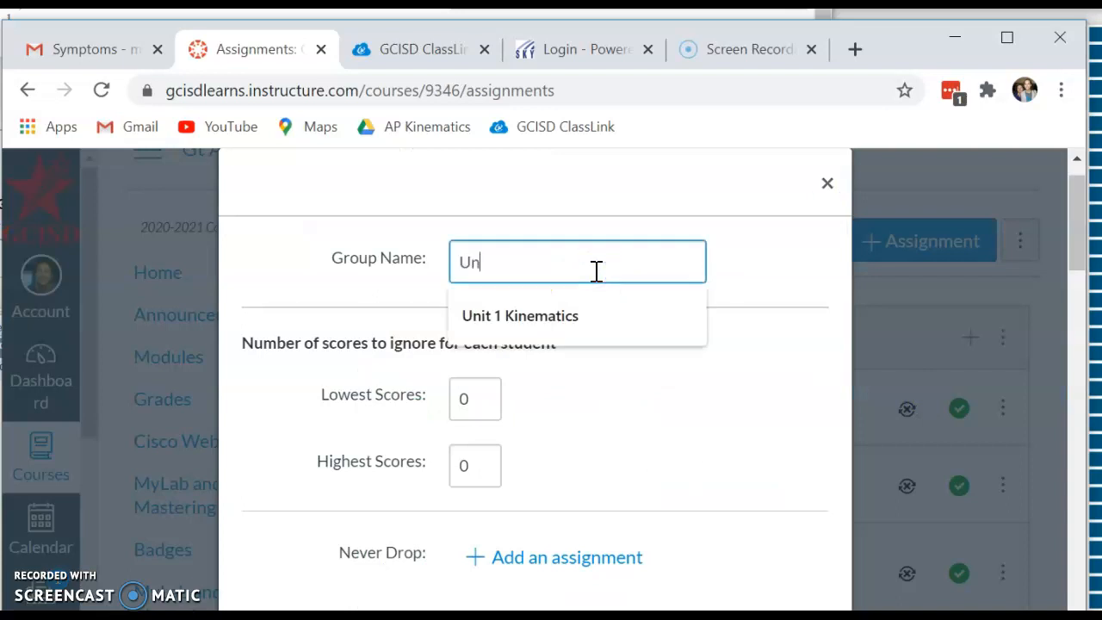
text(graded)
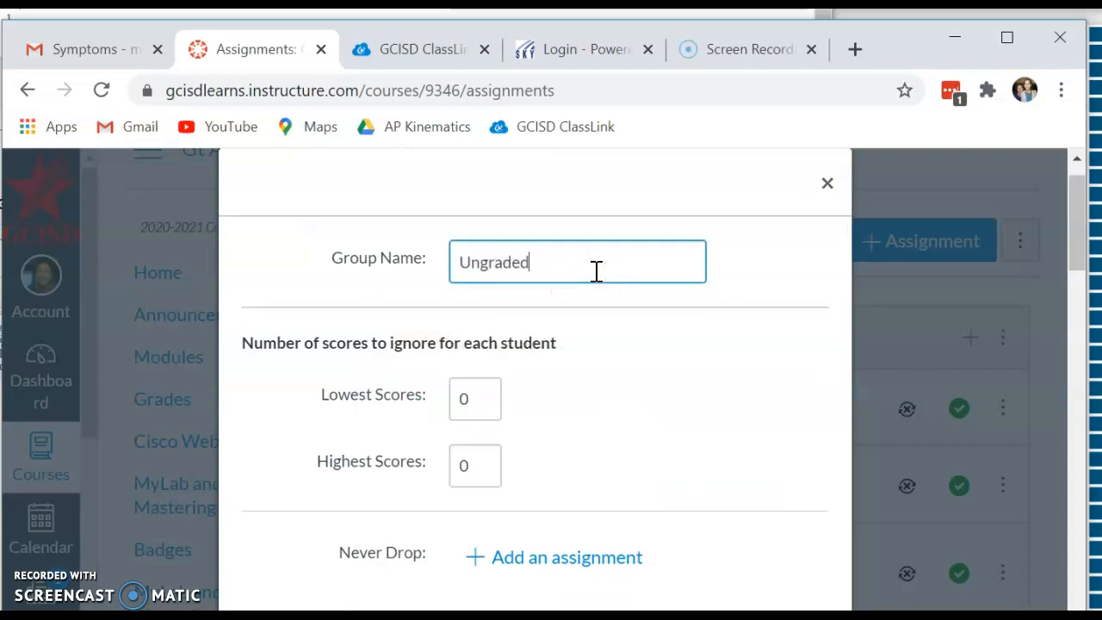
scroll(596, 271, down, 2)
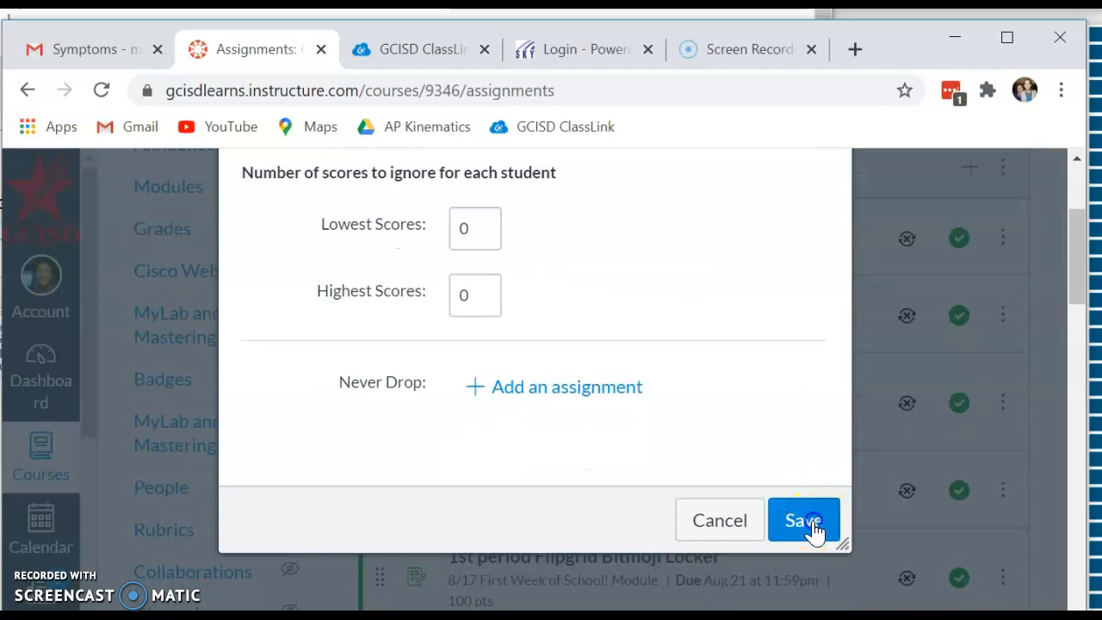
click(805, 521)
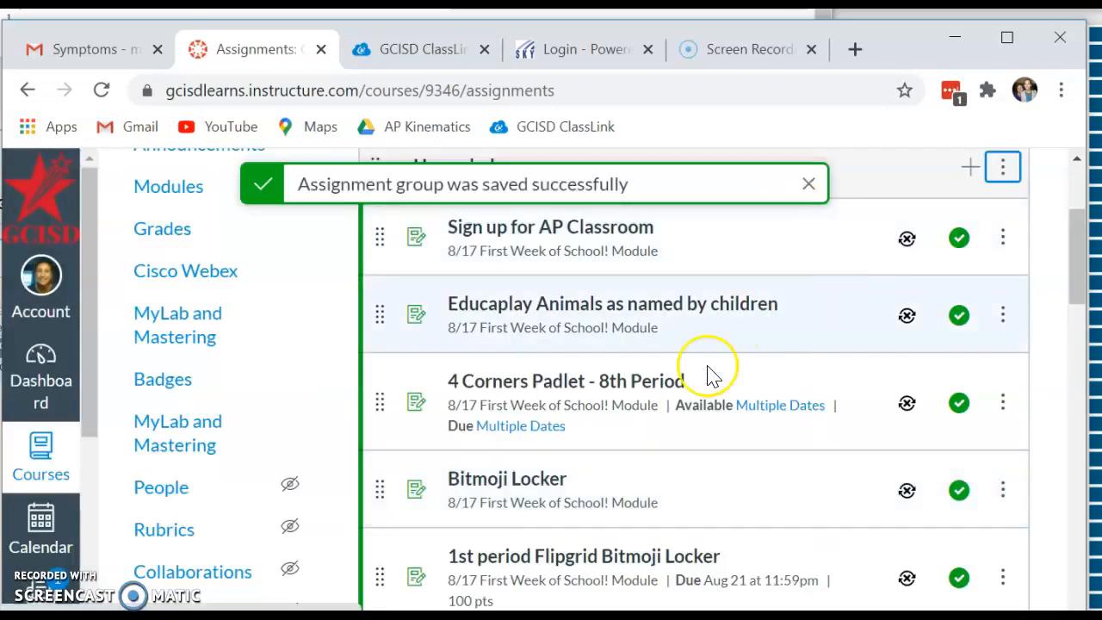
click(805, 183)
click(402, 172)
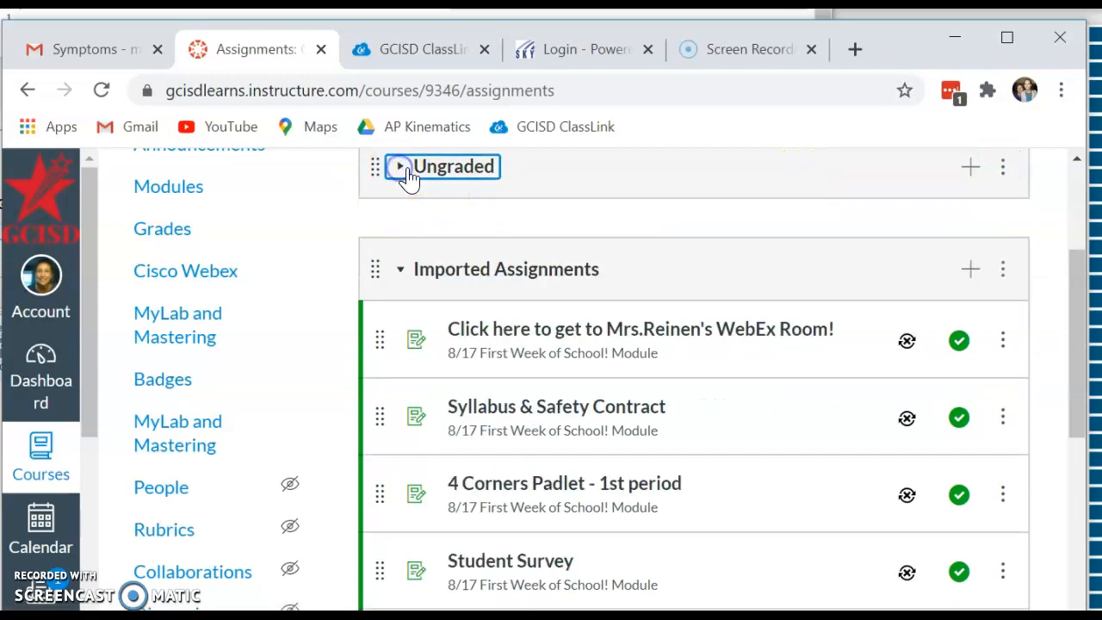
Rename the Imported Assignments group to More Ungraded and collapse it.
click(1004, 272)
click(915, 336)
click(516, 370)
key(ctrl+a)
text(More)
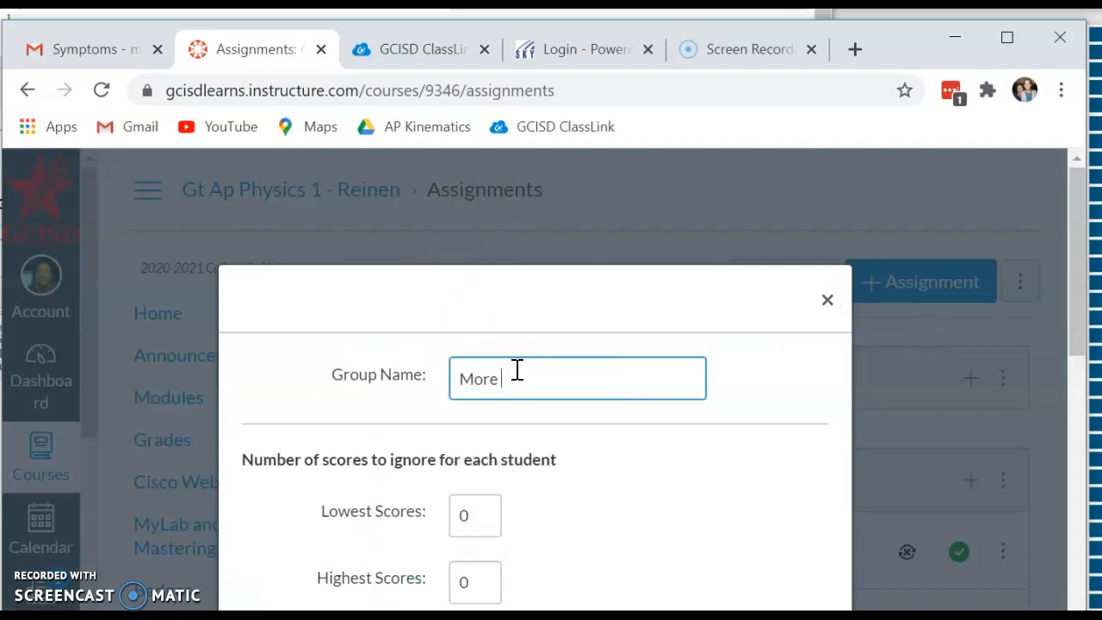
scroll(517, 370, down, 3)
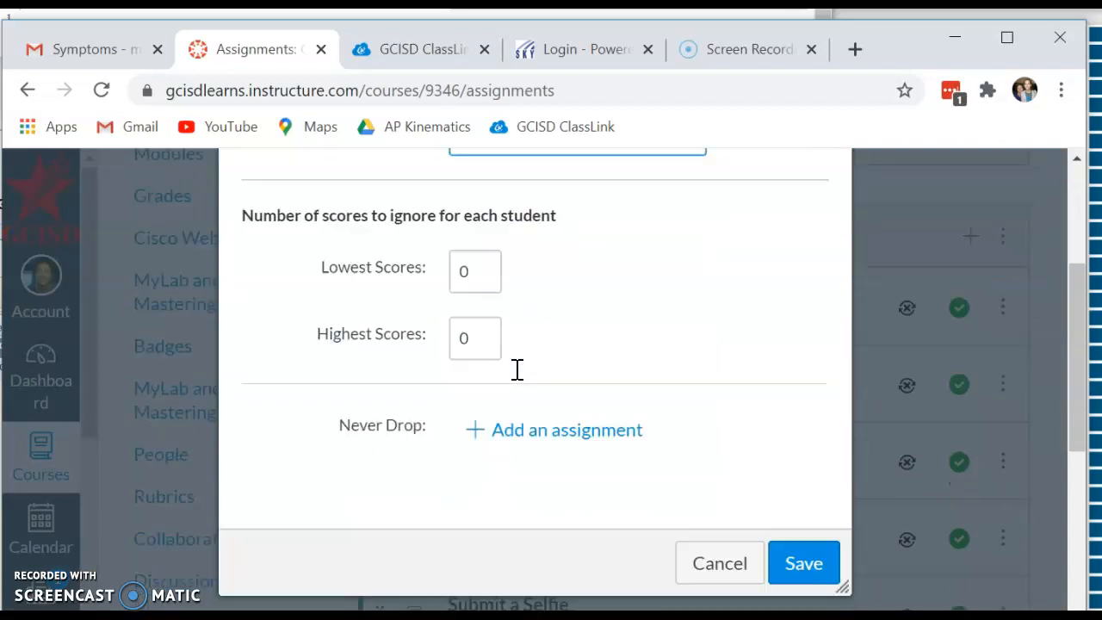
click(805, 514)
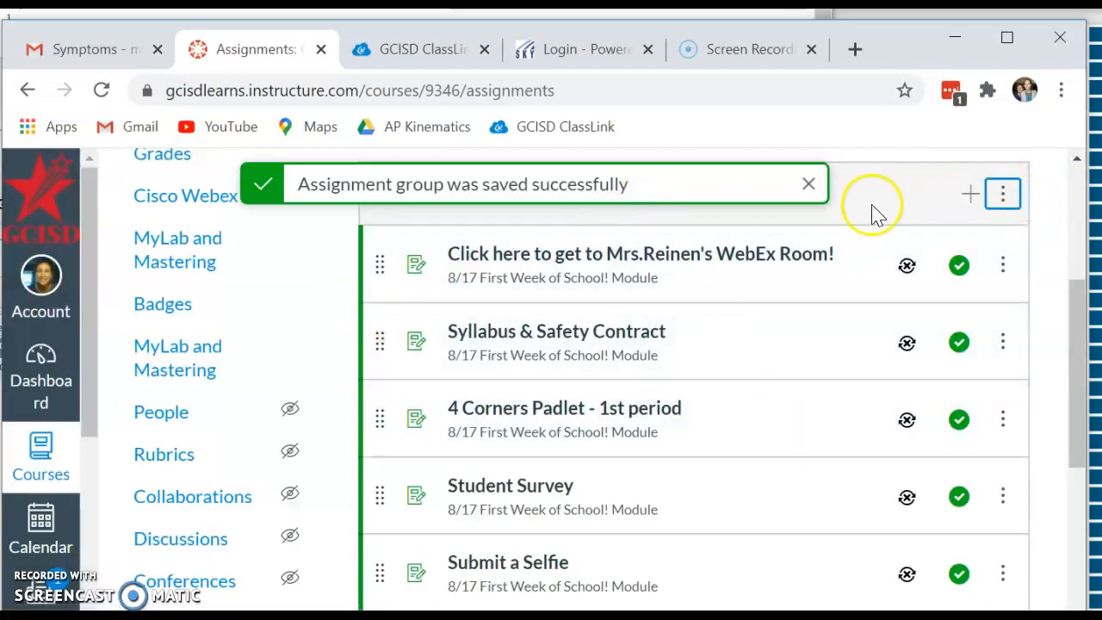
click(808, 184)
click(397, 196)
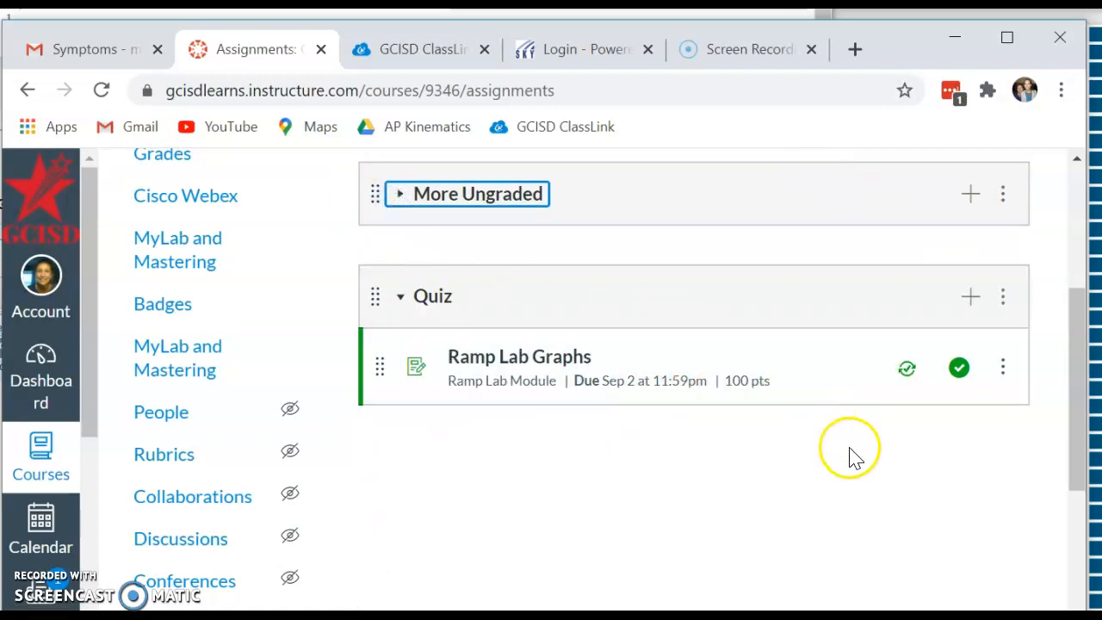
Add a new assignment group named Test.
scroll(676, 477, up, 1)
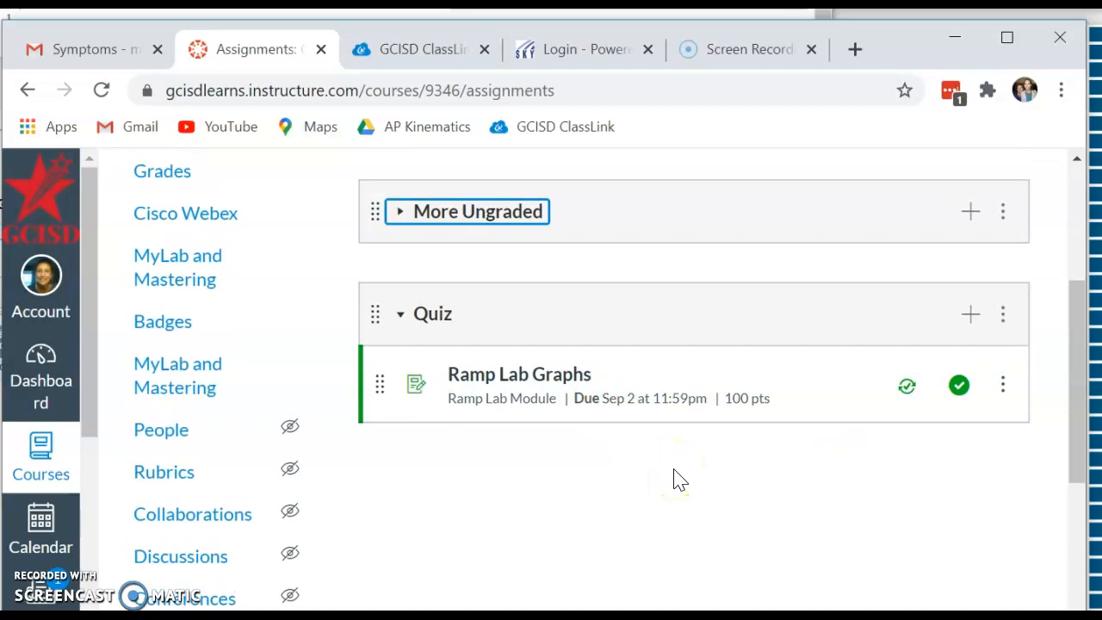
scroll(677, 480, up, 5)
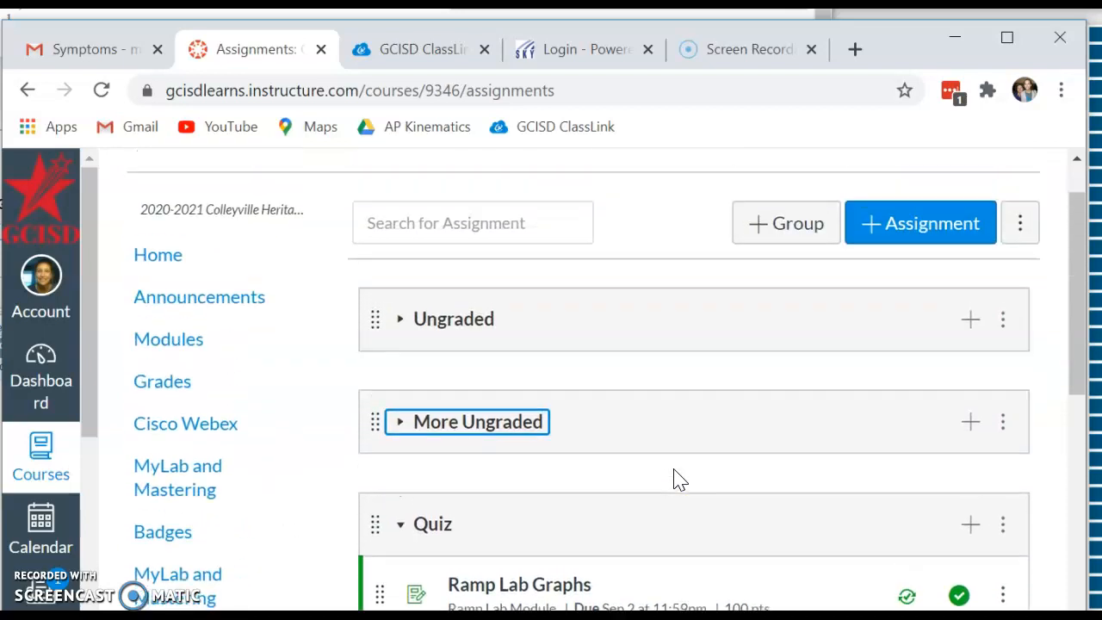
scroll(680, 478, down, 2)
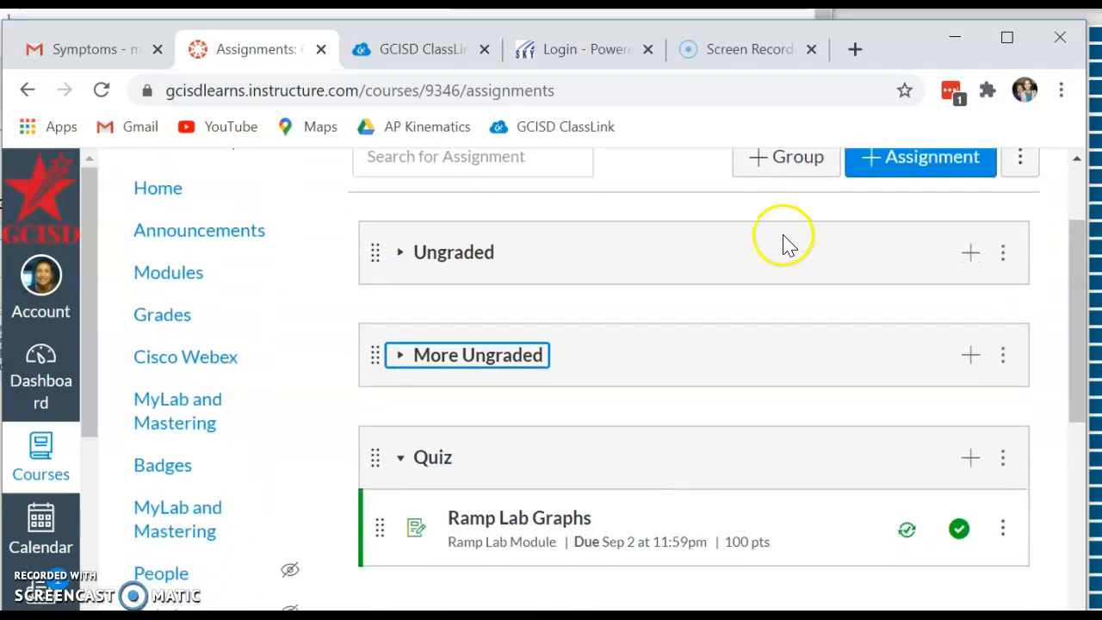
click(779, 178)
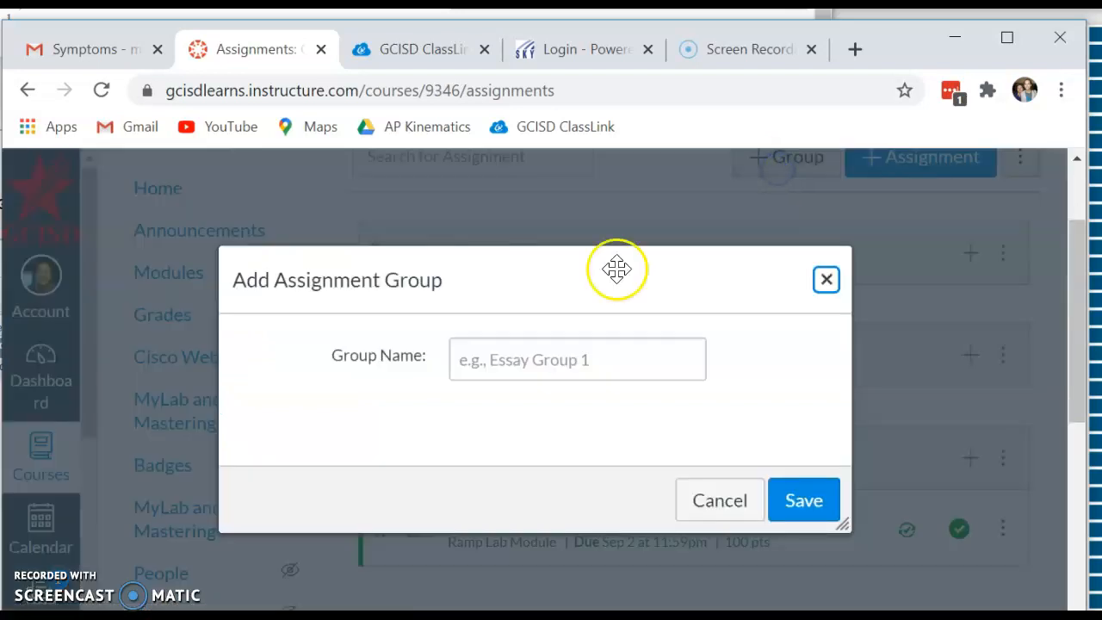
click(557, 360)
text(Tests)
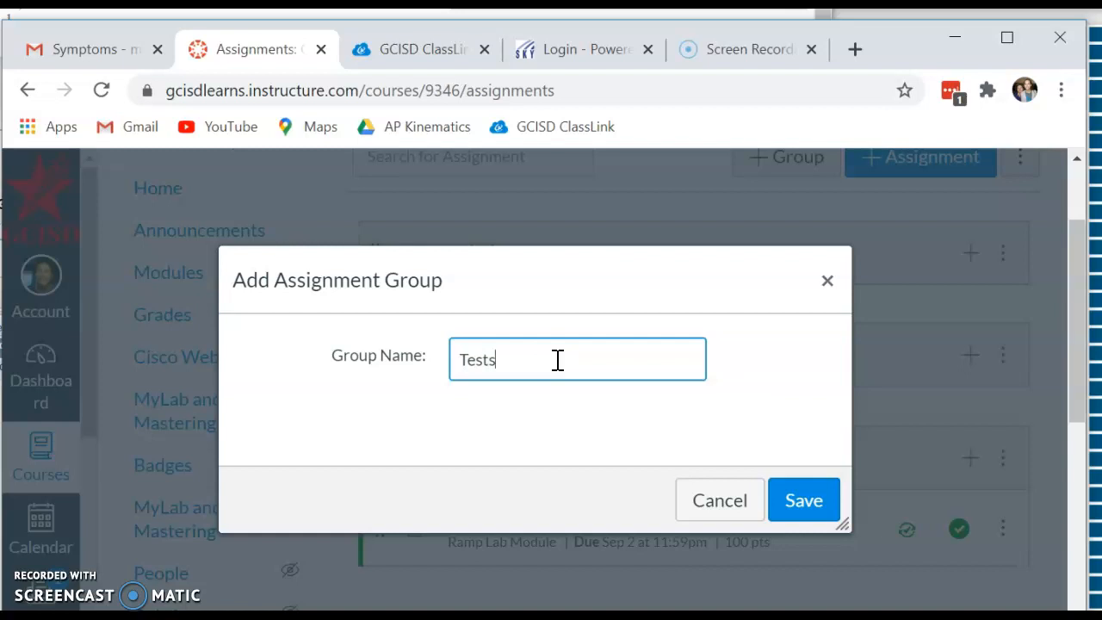
drag(533, 253, 568, 265)
click(842, 521)
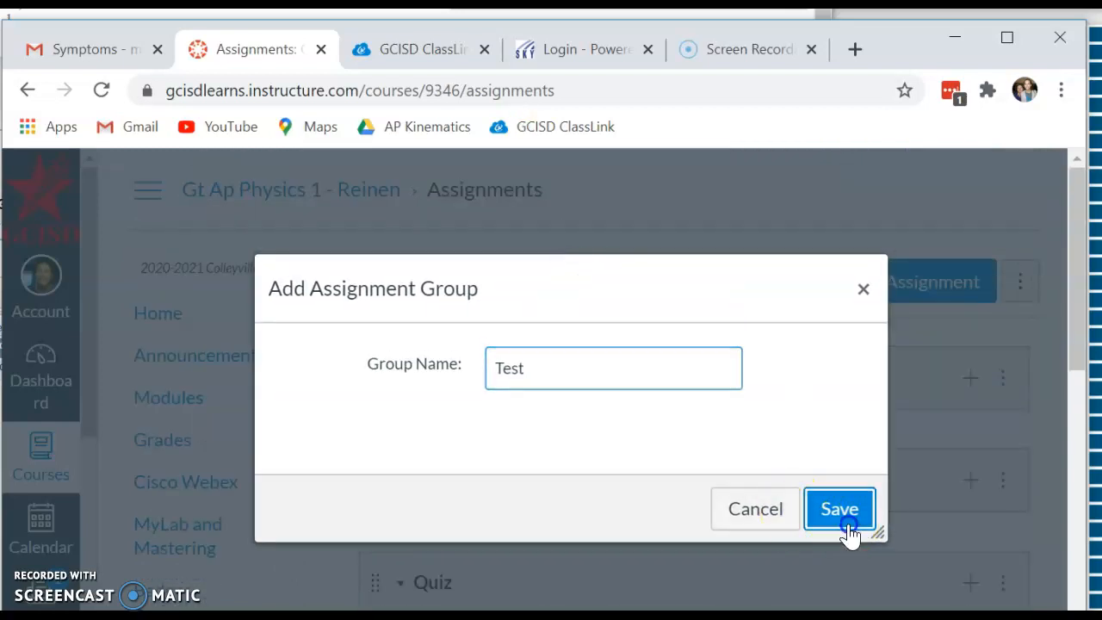
Weight the final grade by assignment groups, with Quiz at 30% and Test at 70%, and save the weights.
scroll(777, 408, down, 4)
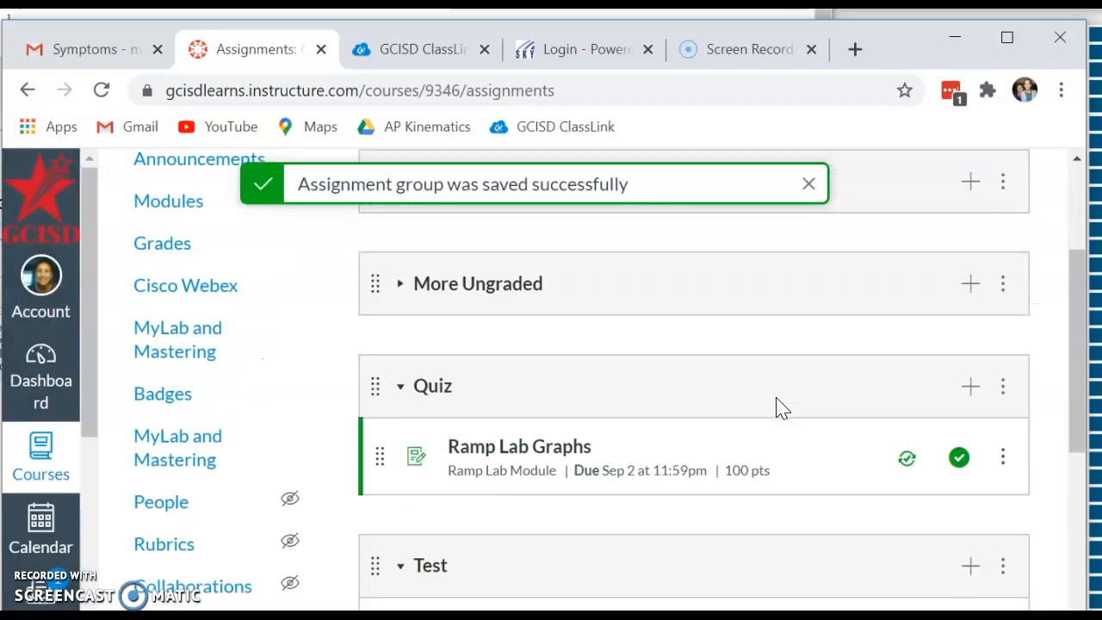
scroll(778, 407, up, 3)
scroll(779, 406, down, 1)
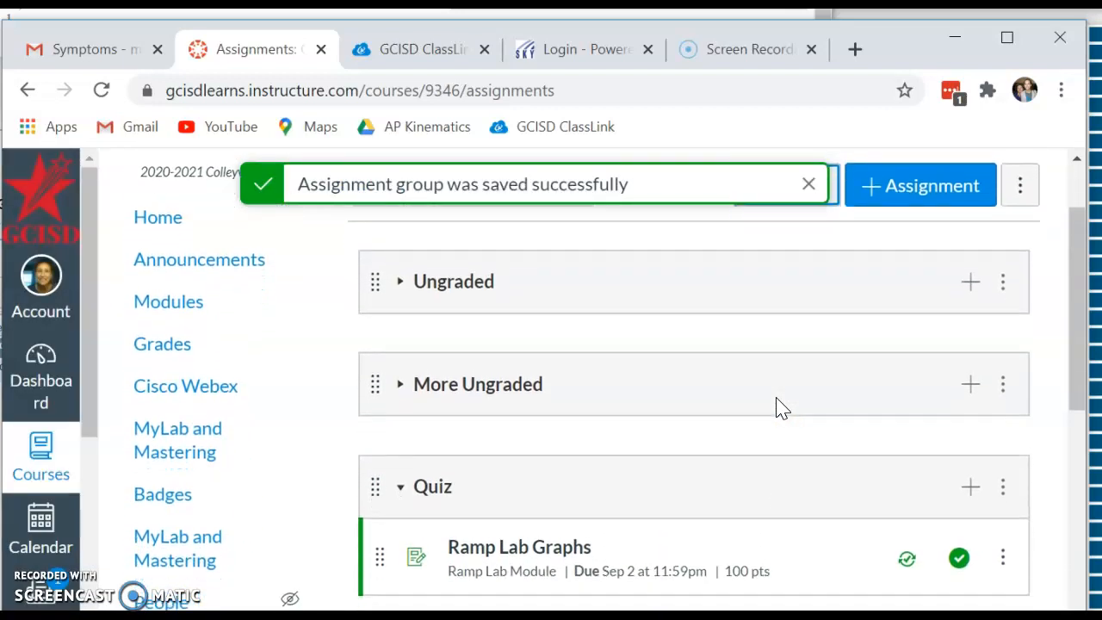
scroll(819, 405, up, 2)
click(1022, 286)
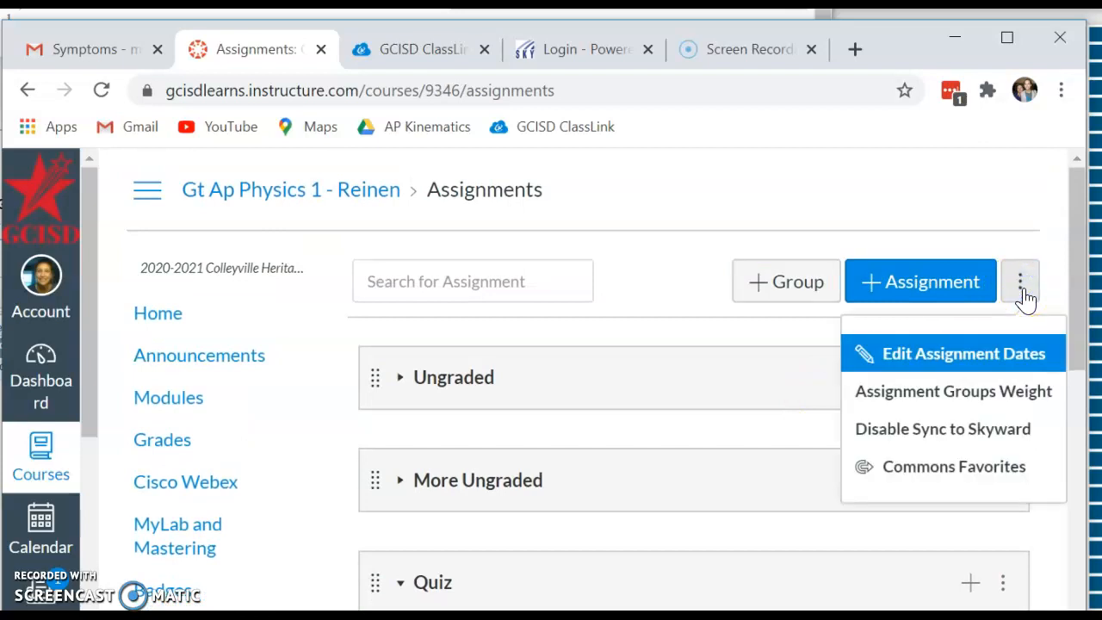
click(1025, 398)
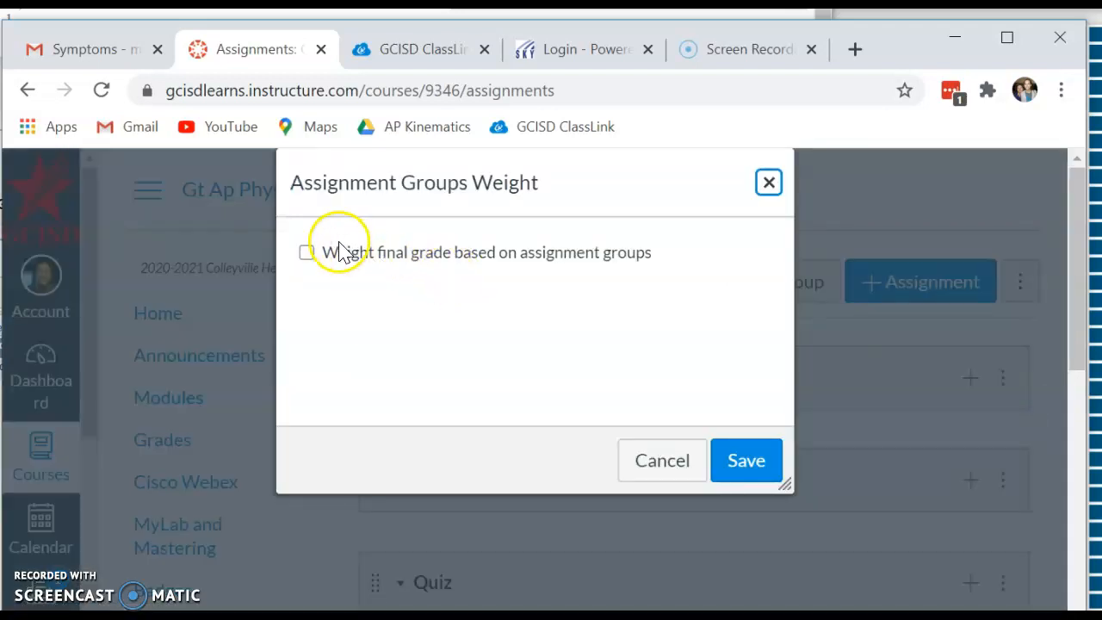
click(306, 252)
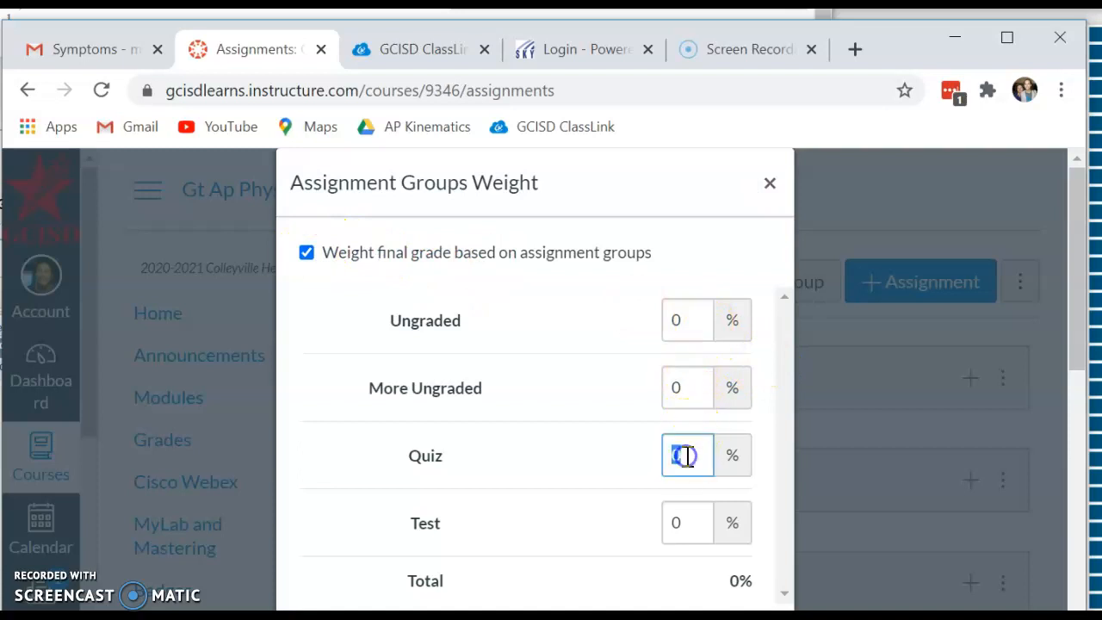
click(684, 507)
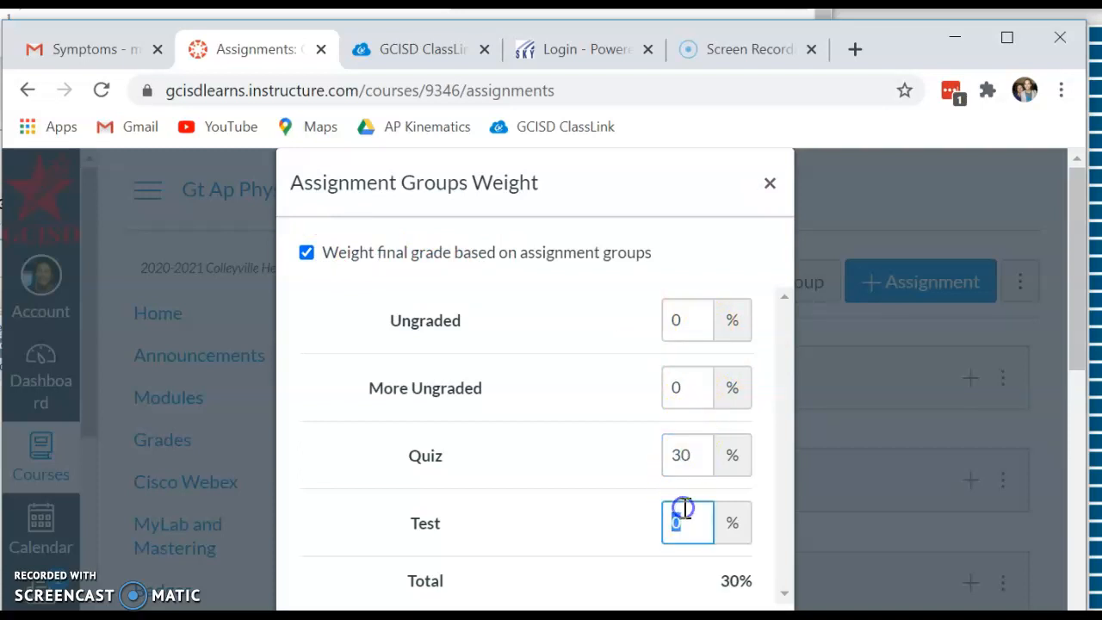
scroll(535, 441, down, 5)
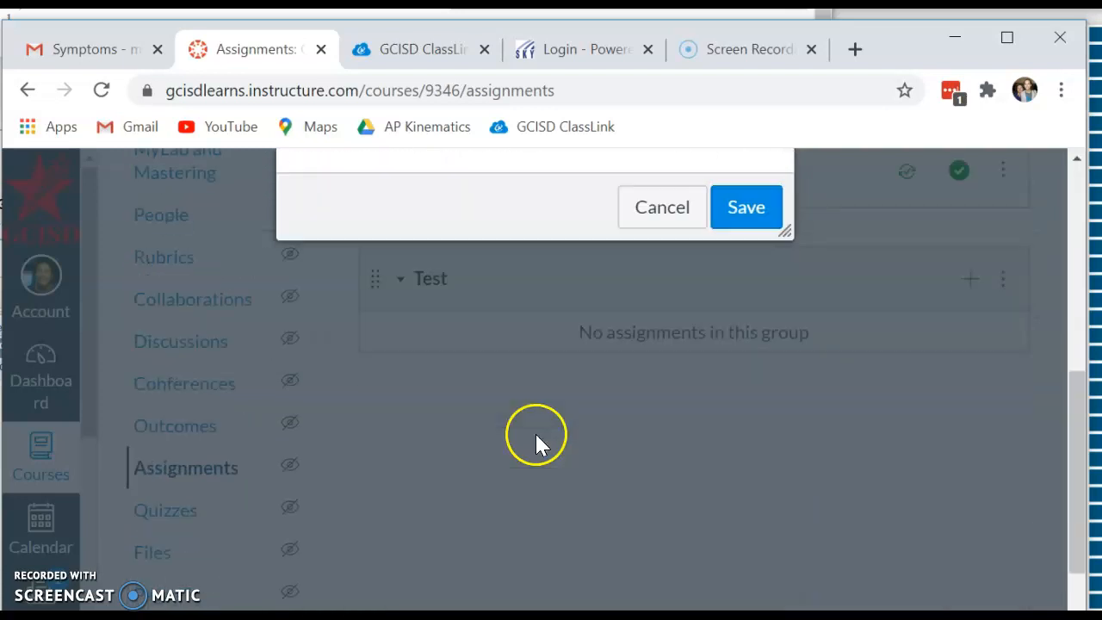
scroll(519, 401, up, 4)
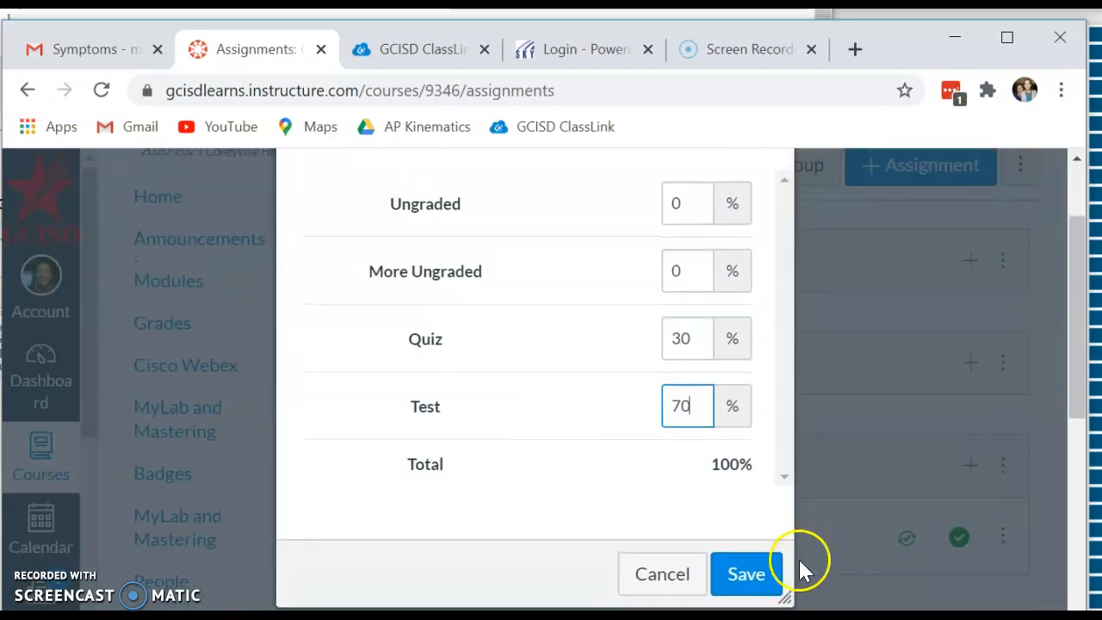
click(771, 564)
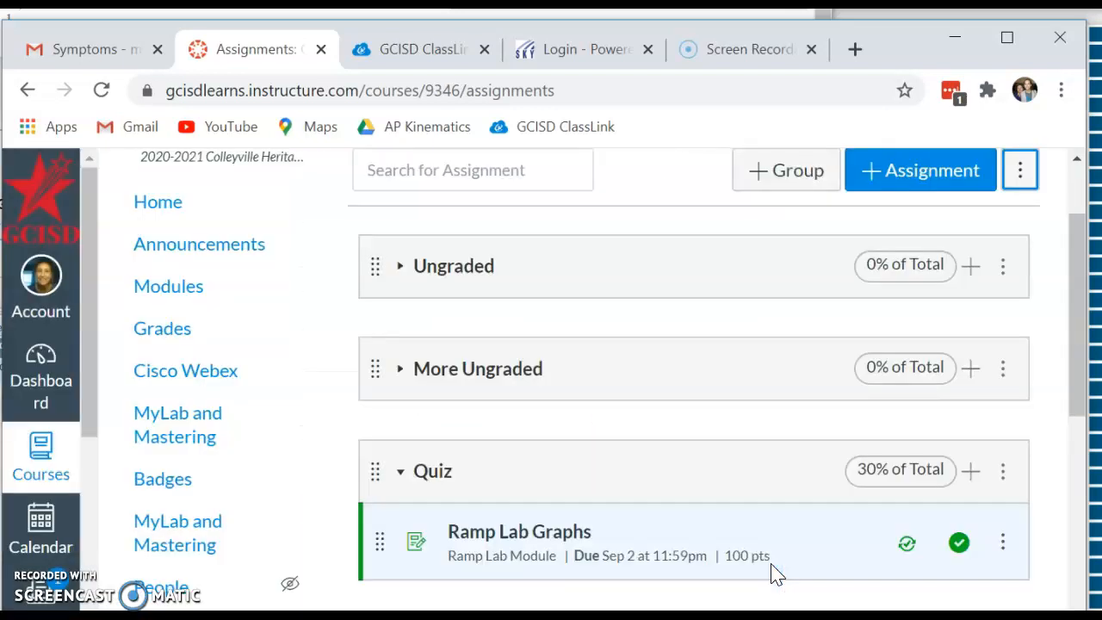
Check the Skyward sync option in the assignments page settings without changing it.
click(1021, 169)
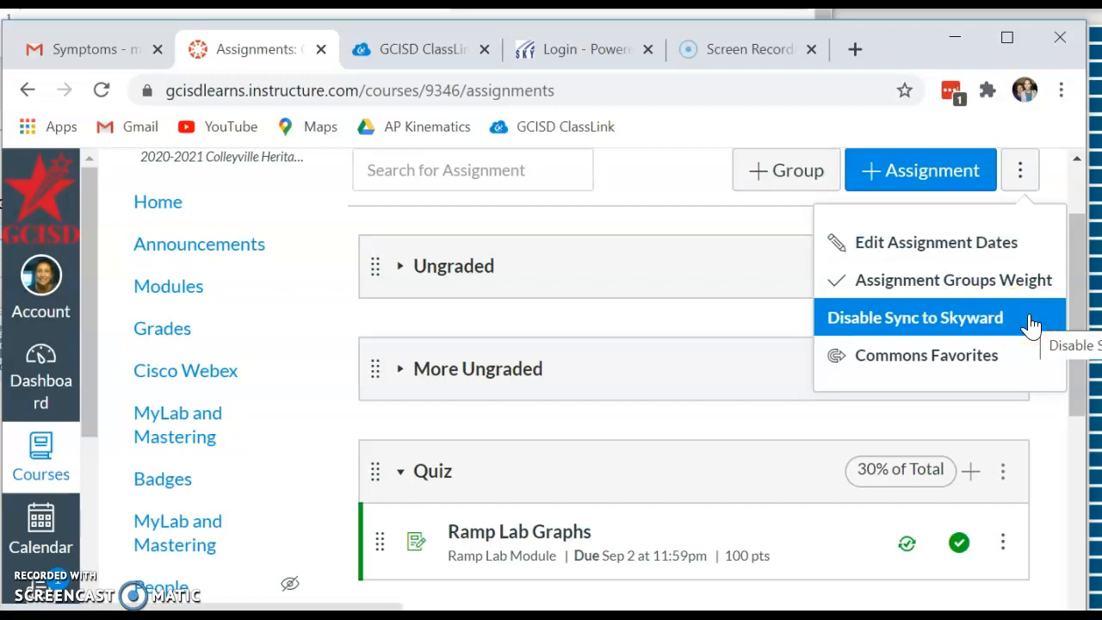
click(670, 230)
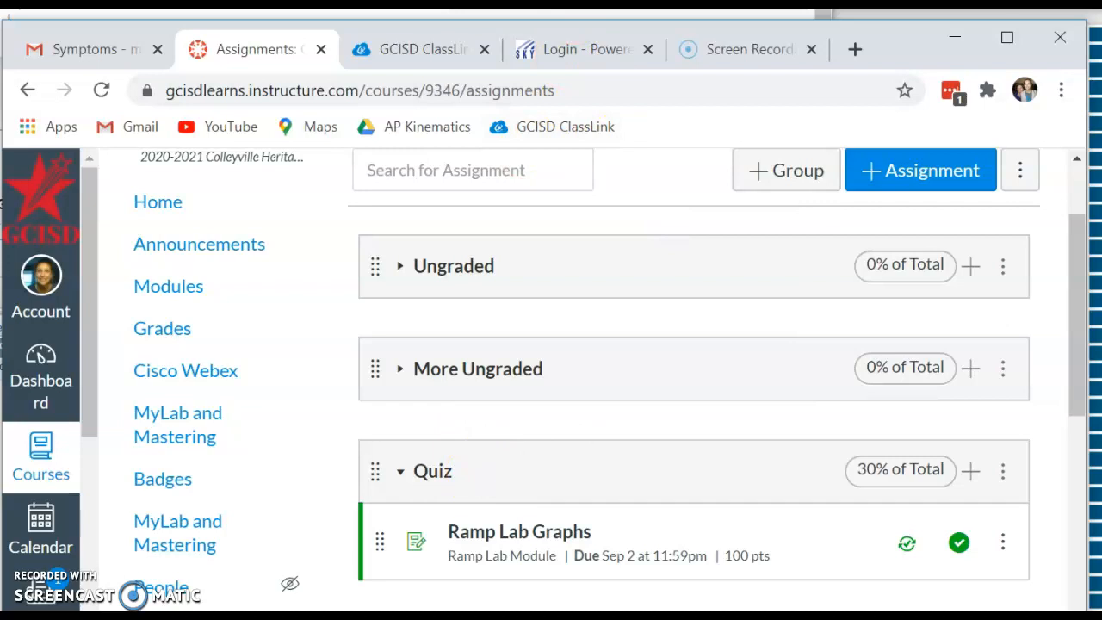
Switch to the Skyward gradebook for GT AP PHYSICS 1 and open its grading categories for editing.
key(alt+Tab)
drag(431, 2, 518, 7)
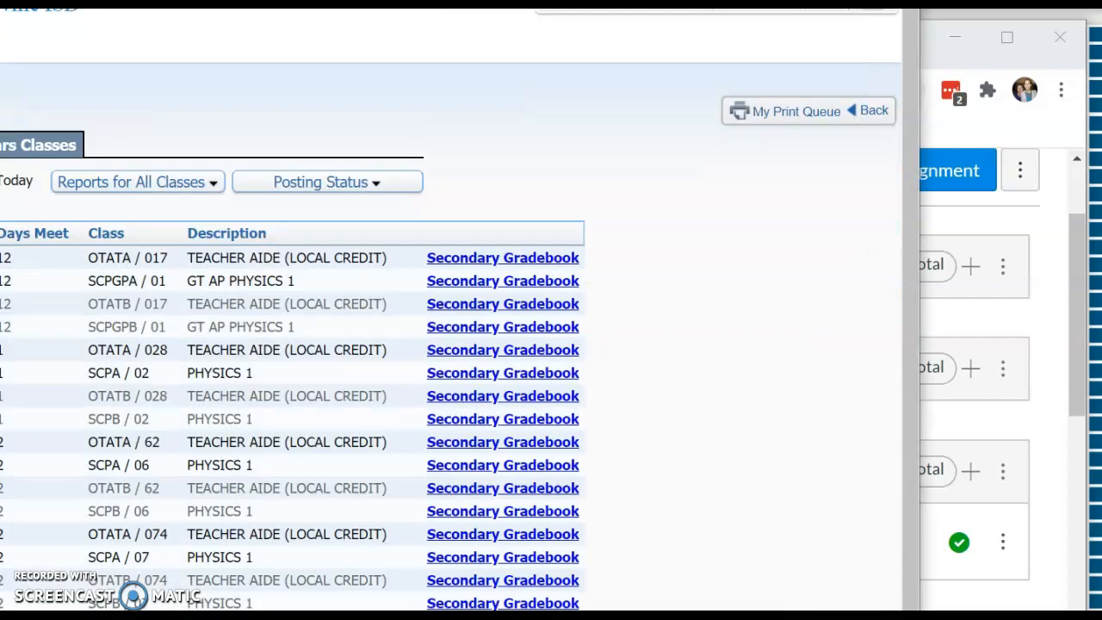
click(456, 292)
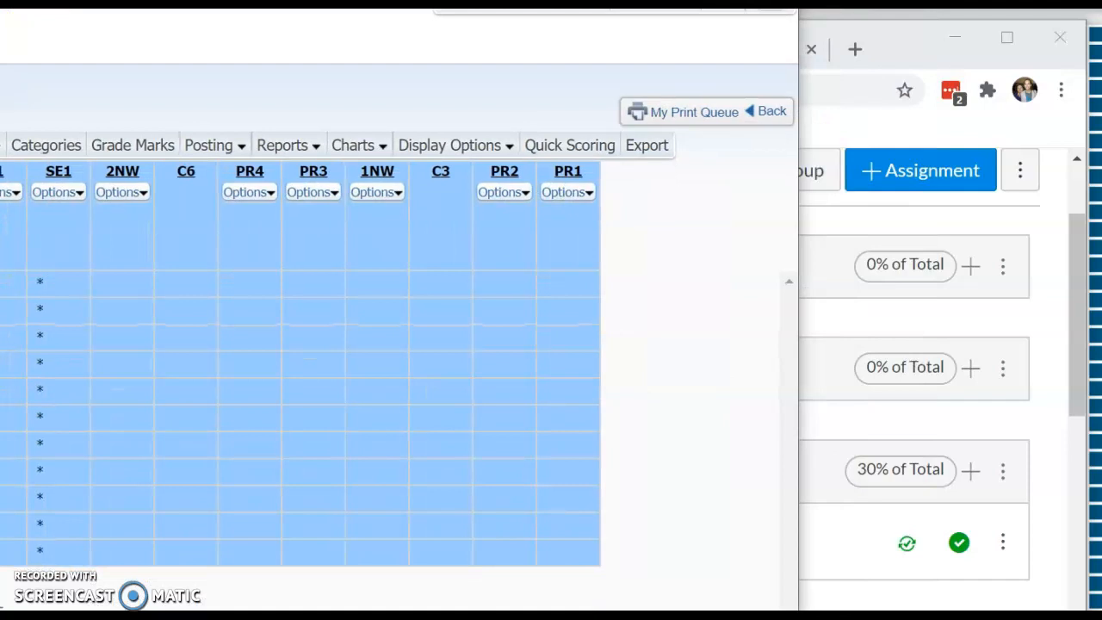
drag(551, 5, 585, 2)
click(79, 143)
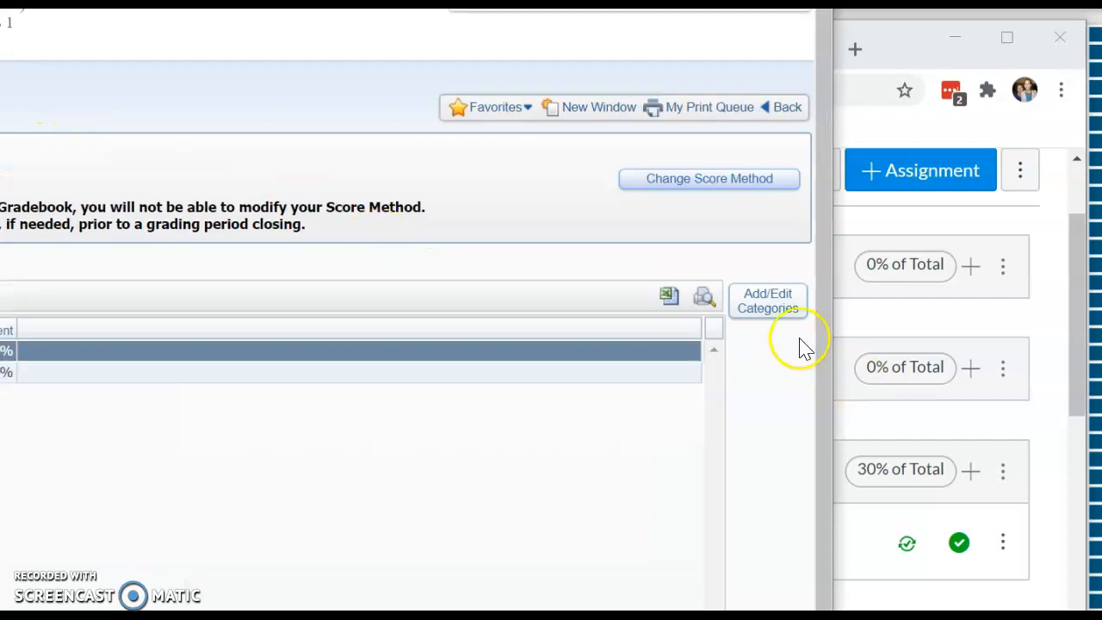
click(767, 308)
scroll(387, 179, down, 3)
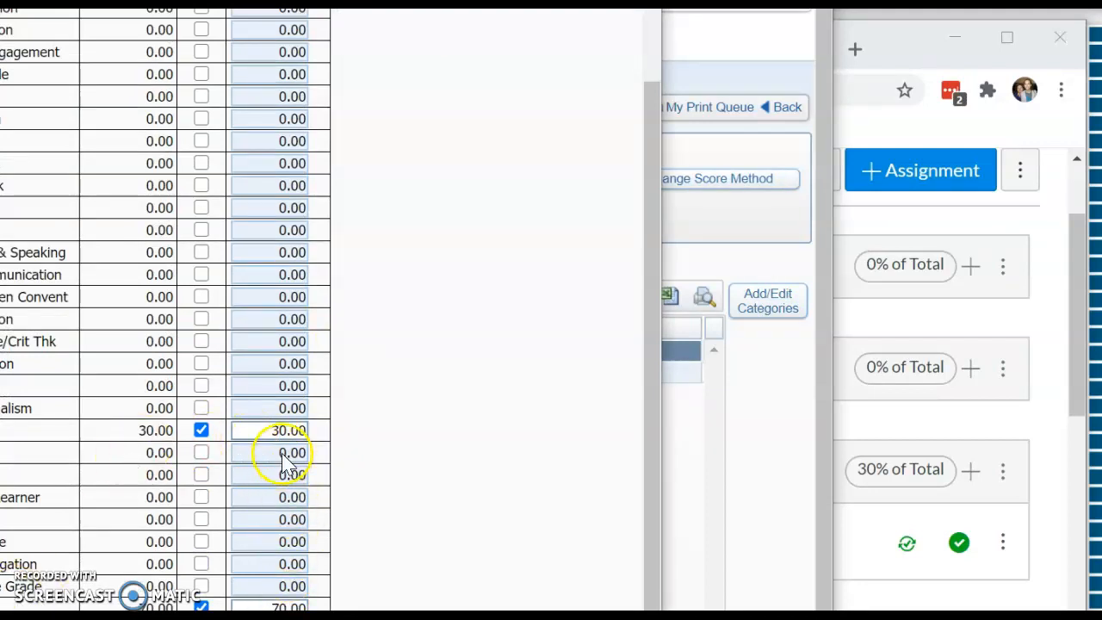
Try including an additional grading category at 10% and lowering the 70% category to 60%.
click(201, 74)
click(238, 75)
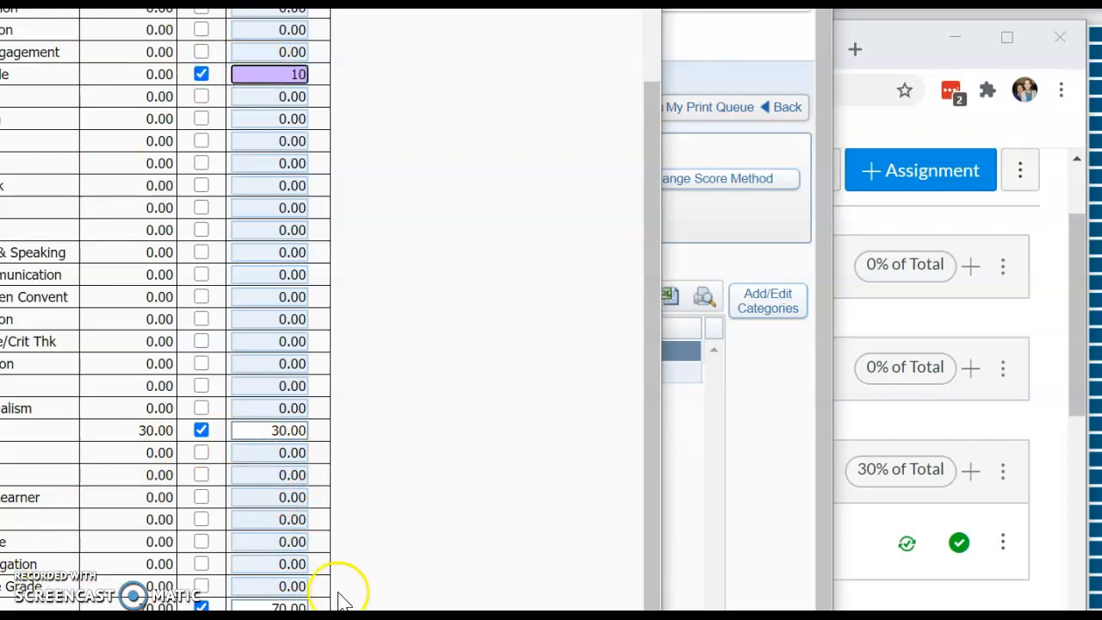
click(275, 600)
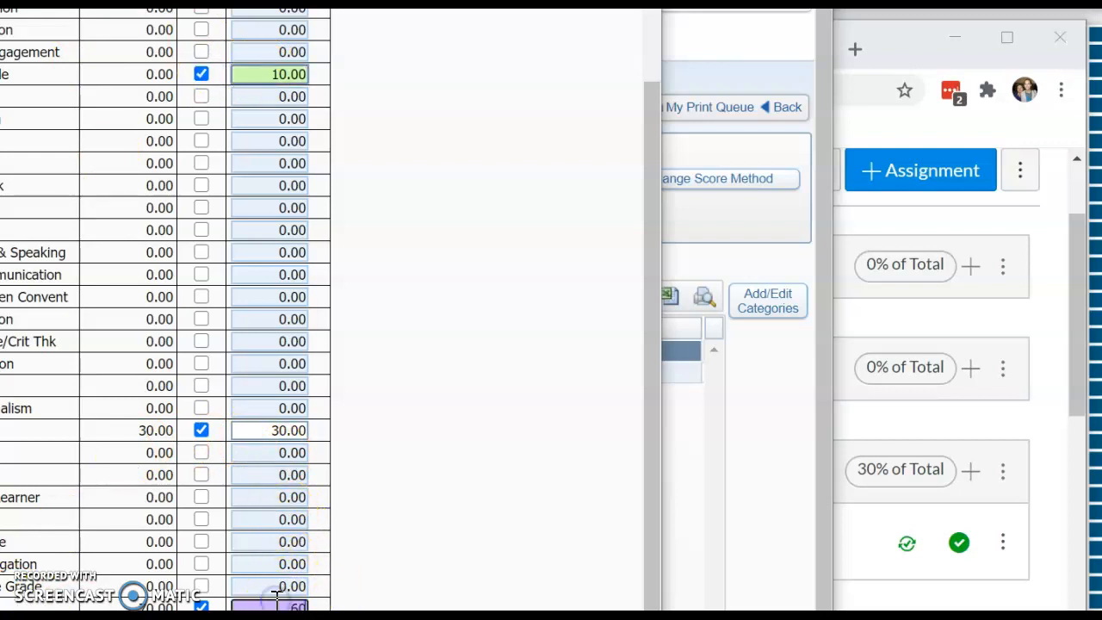
click(419, 508)
Discard the trial category percentages and close the category editor.
scroll(419, 513, up, 3)
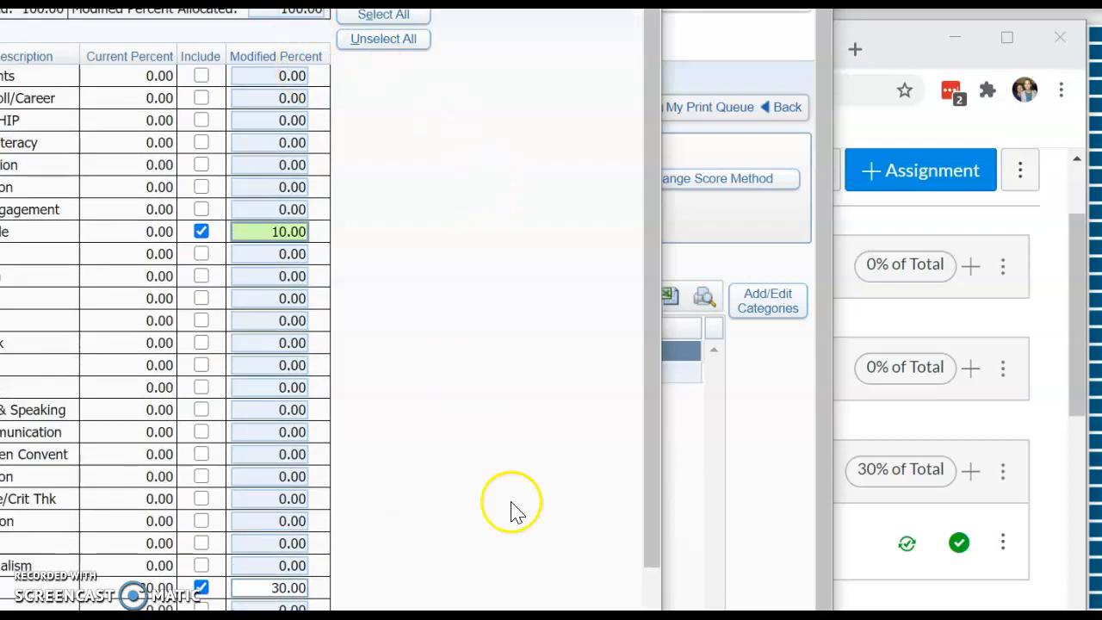
scroll(332, 276, down, 3)
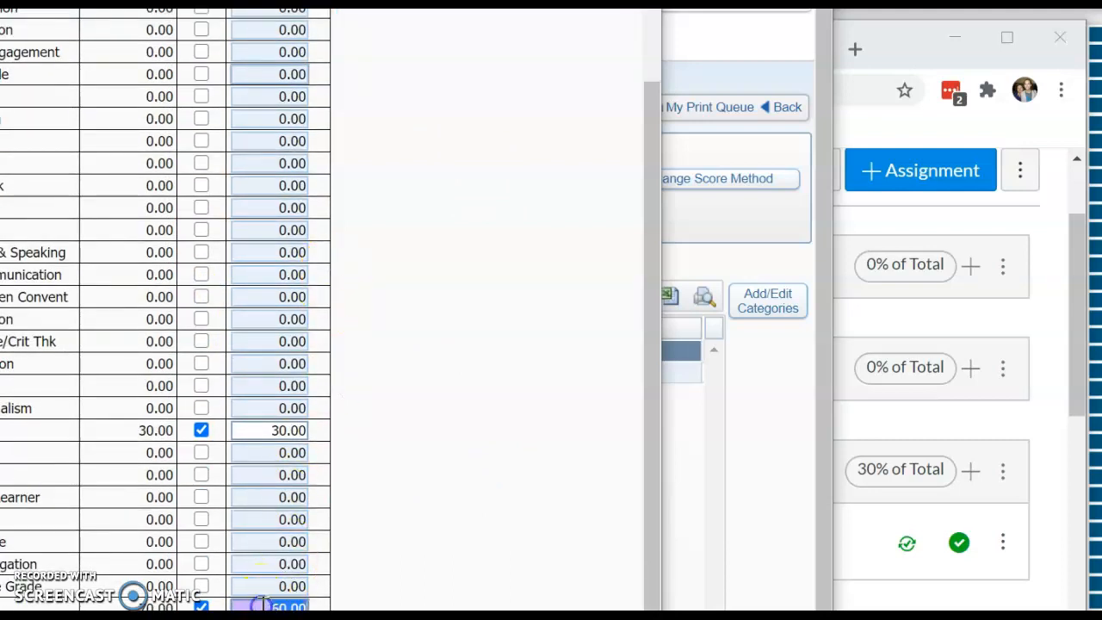
scroll(552, 495, up, 3)
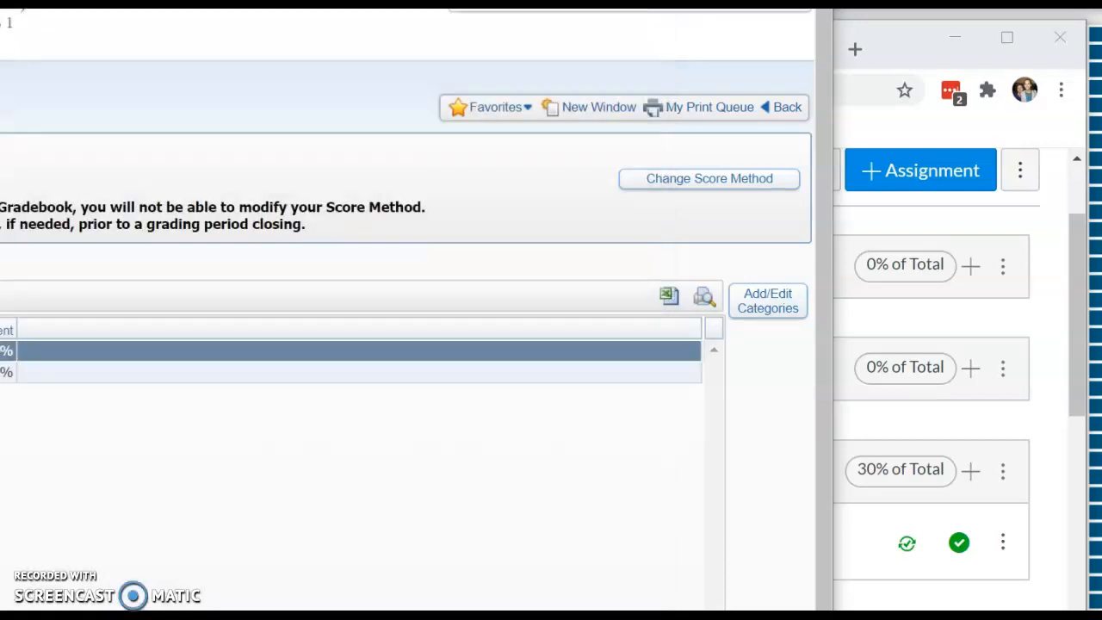
Return to Canvas and review the assignment groups and their weights, down to the Test group.
drag(413, 8, 341, 14)
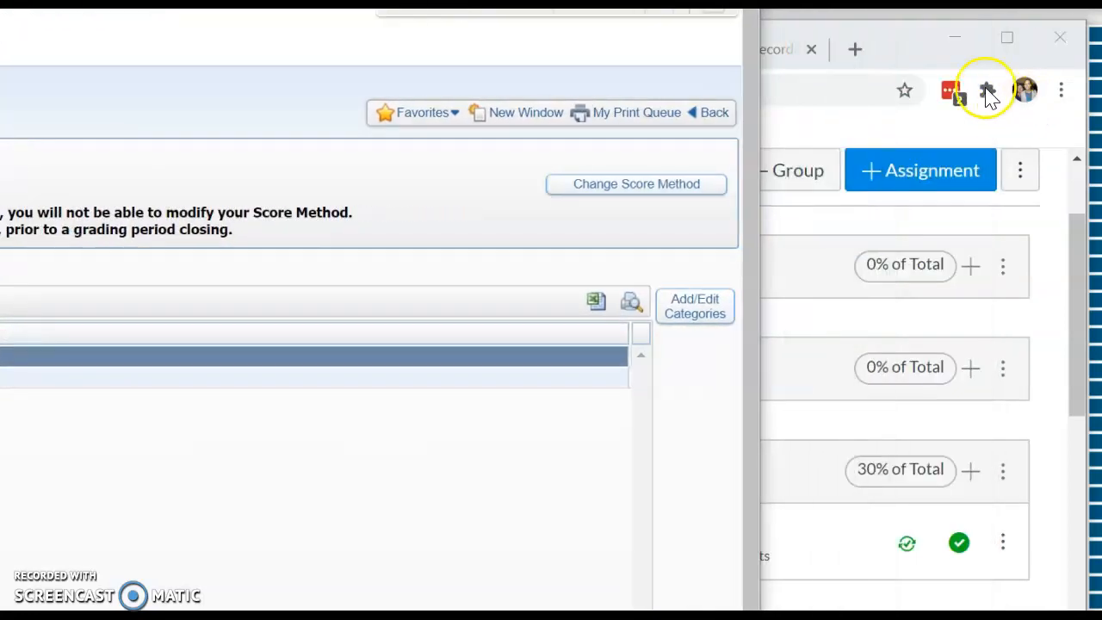
click(909, 52)
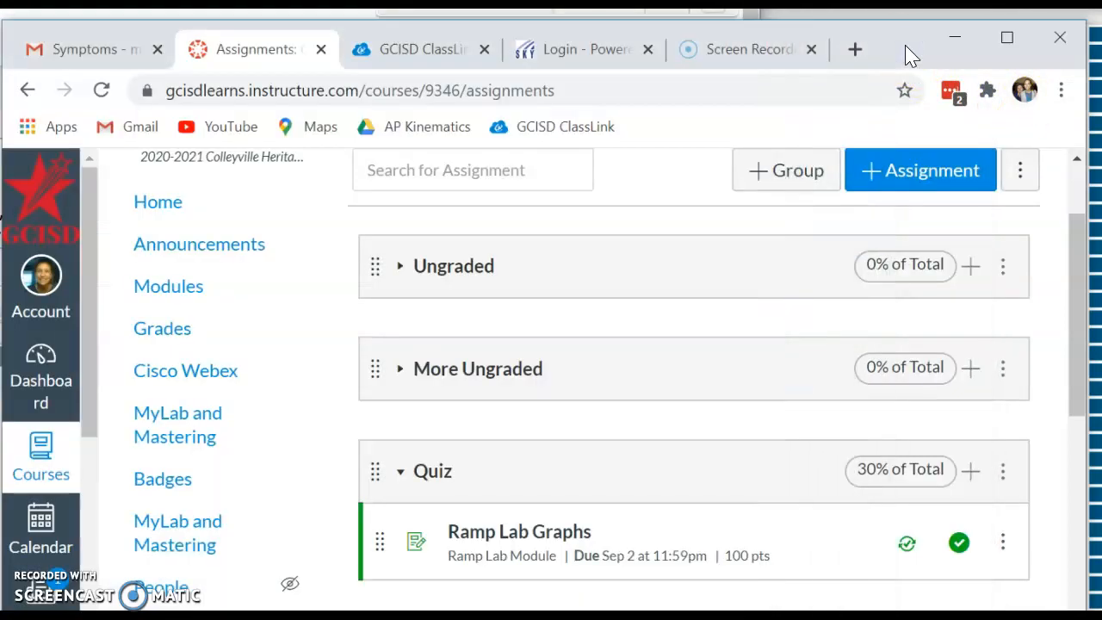
scroll(632, 450, down, 4)
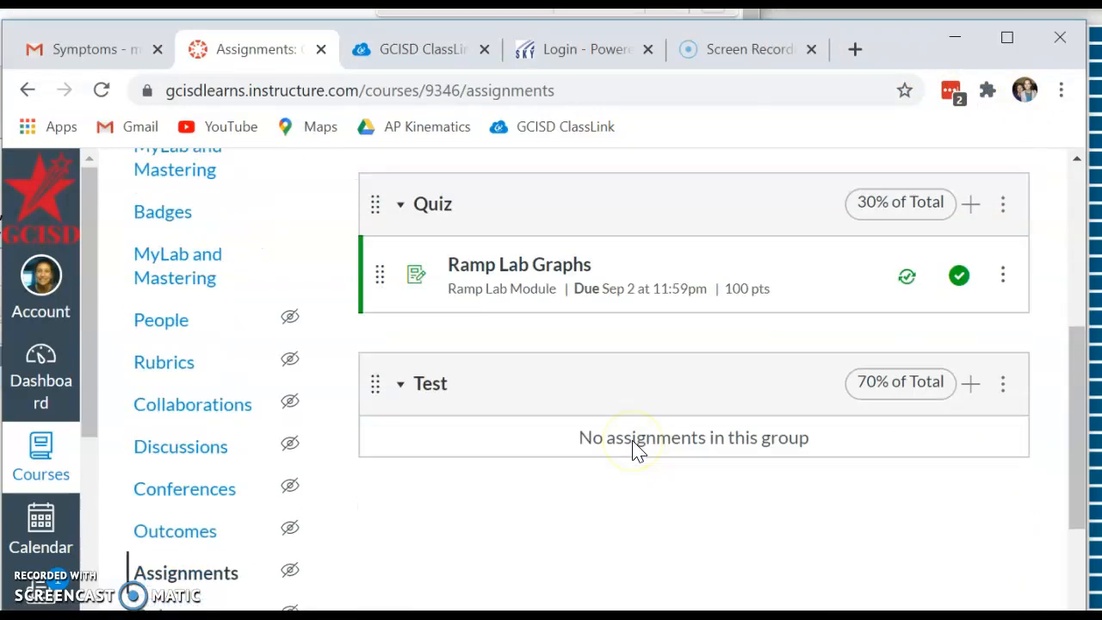
scroll(632, 450, up, 5)
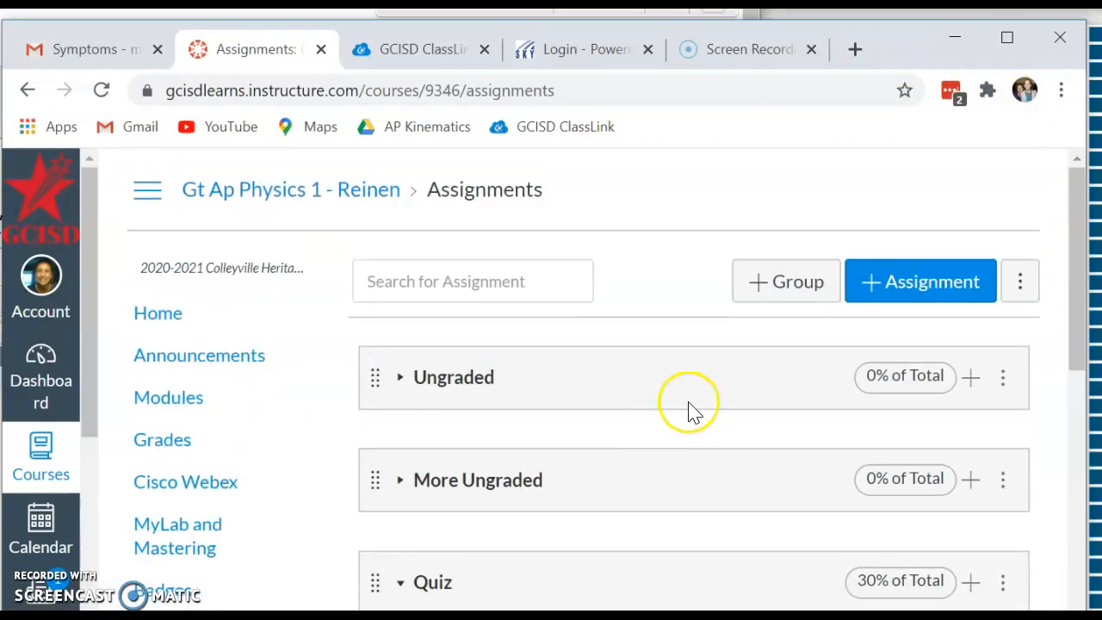
Open the course gradebook, review the assignments offered for syncing to Skyward, and close the Sync Grades dialog without syncing.
click(182, 440)
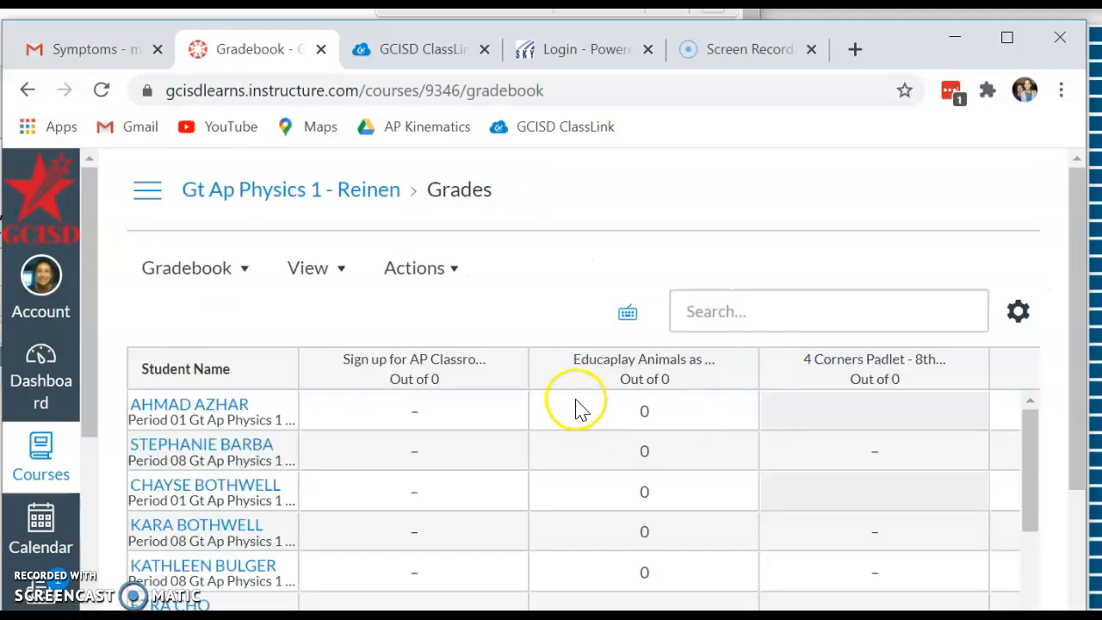
click(434, 287)
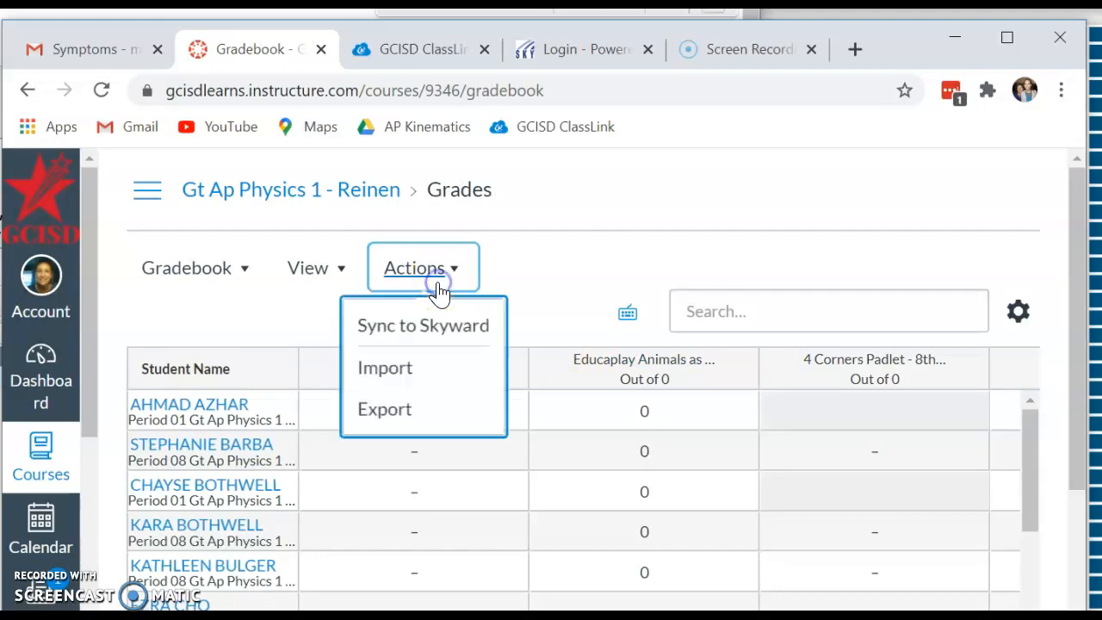
click(437, 325)
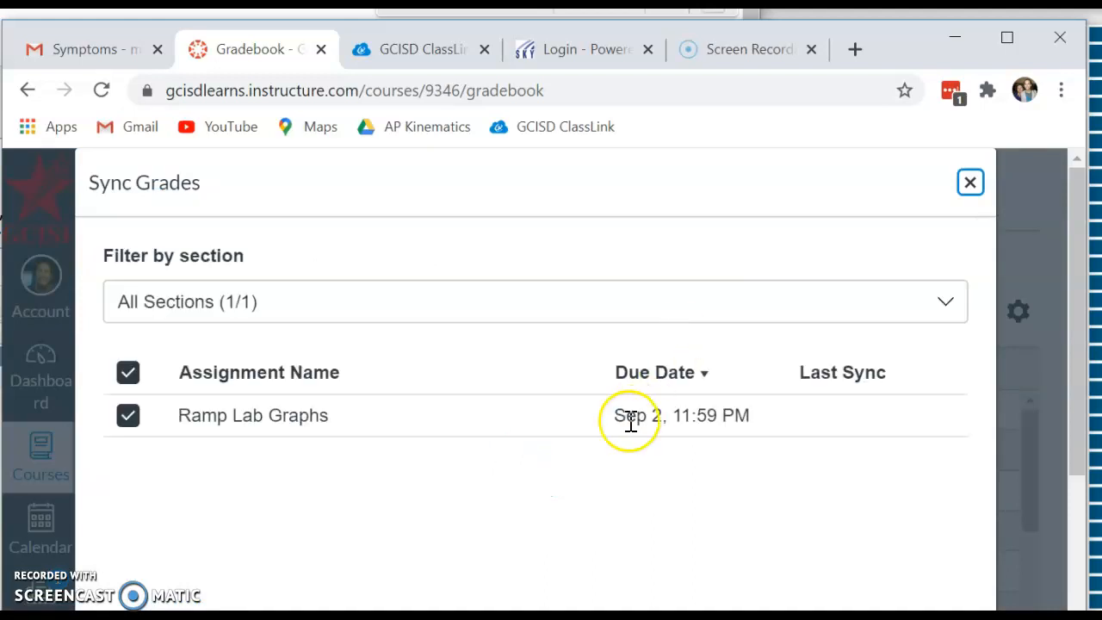
click(829, 427)
click(971, 185)
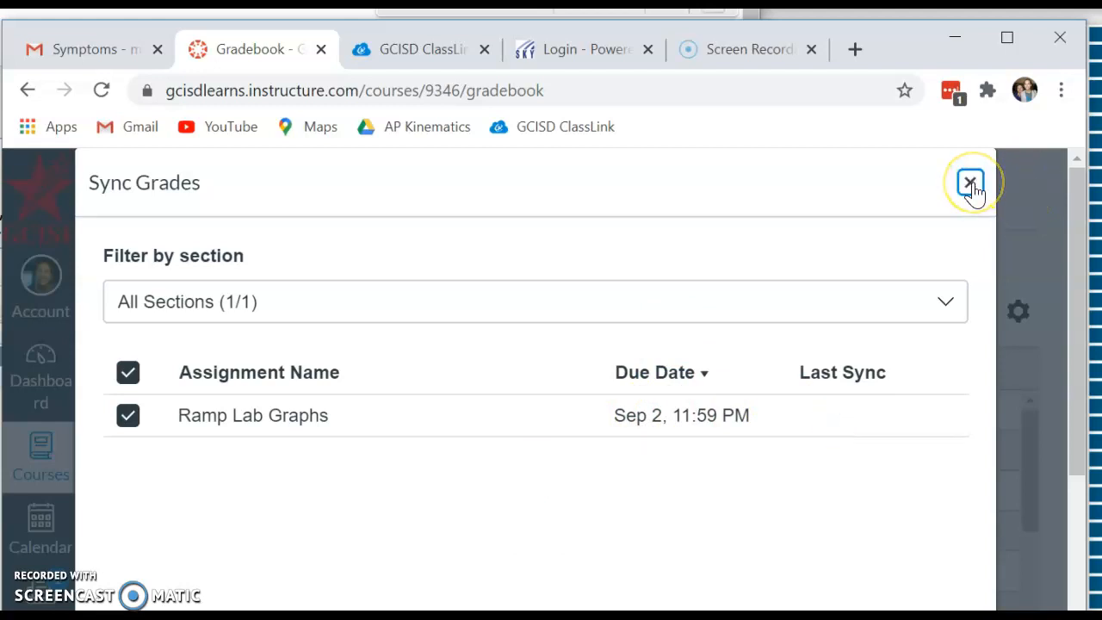
click(972, 184)
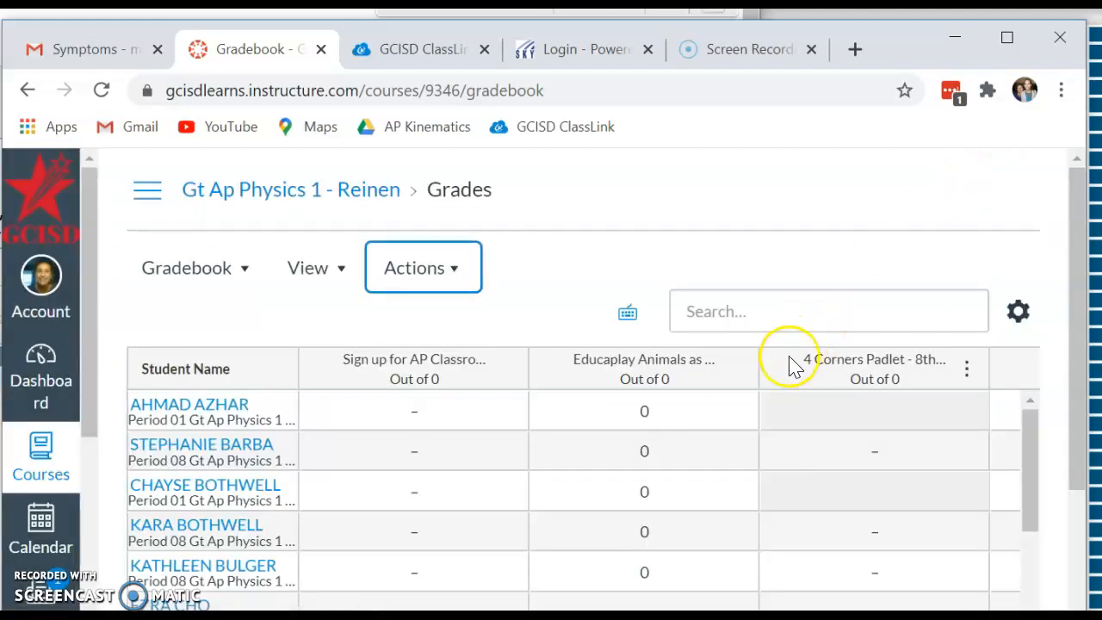
Move the Canvas window aside to uncover the presentation behind it.
drag(879, 49, 366, 45)
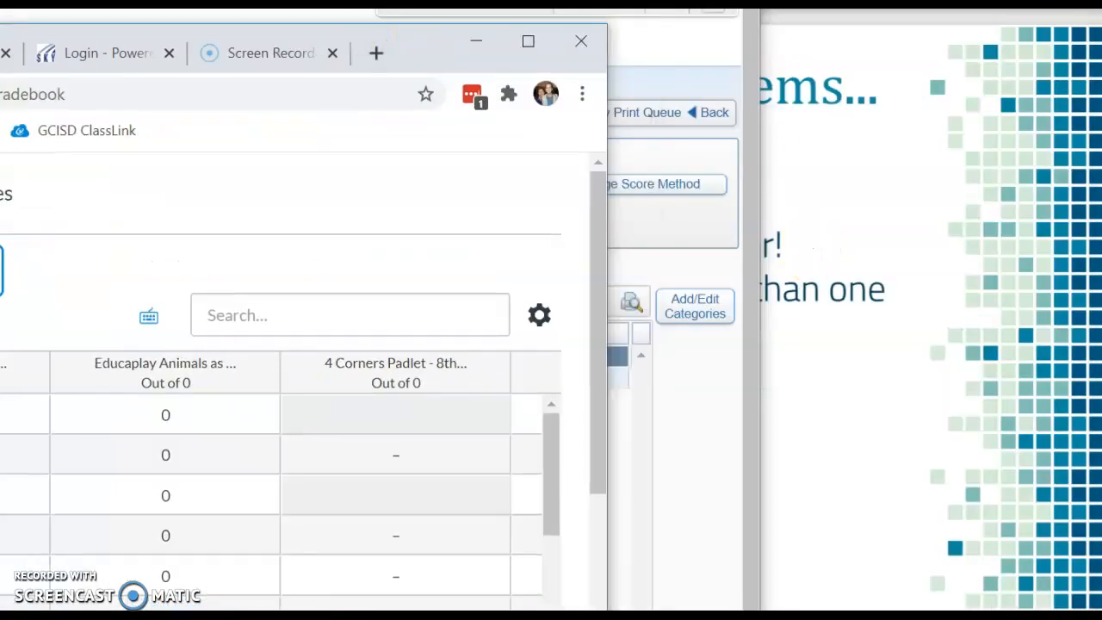